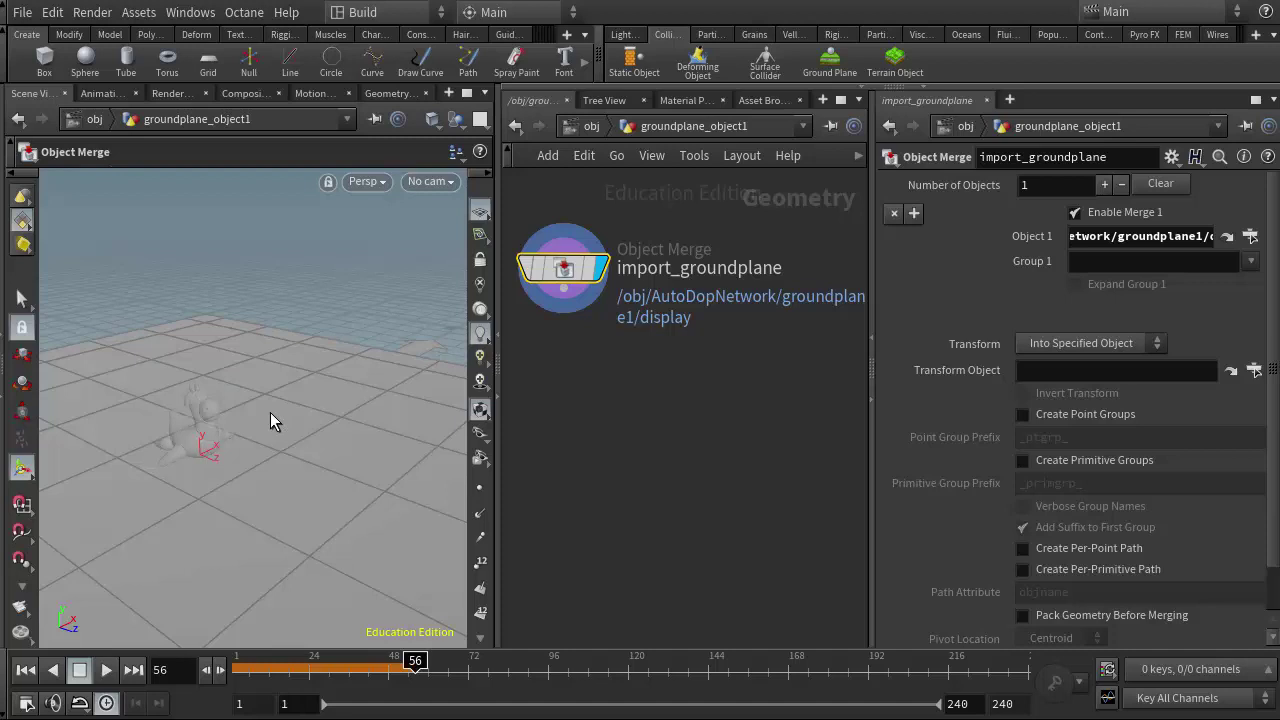
# Return to the scene's obj level and bring the AutoDopNetwork node into view.
pyautogui.click(598, 128)
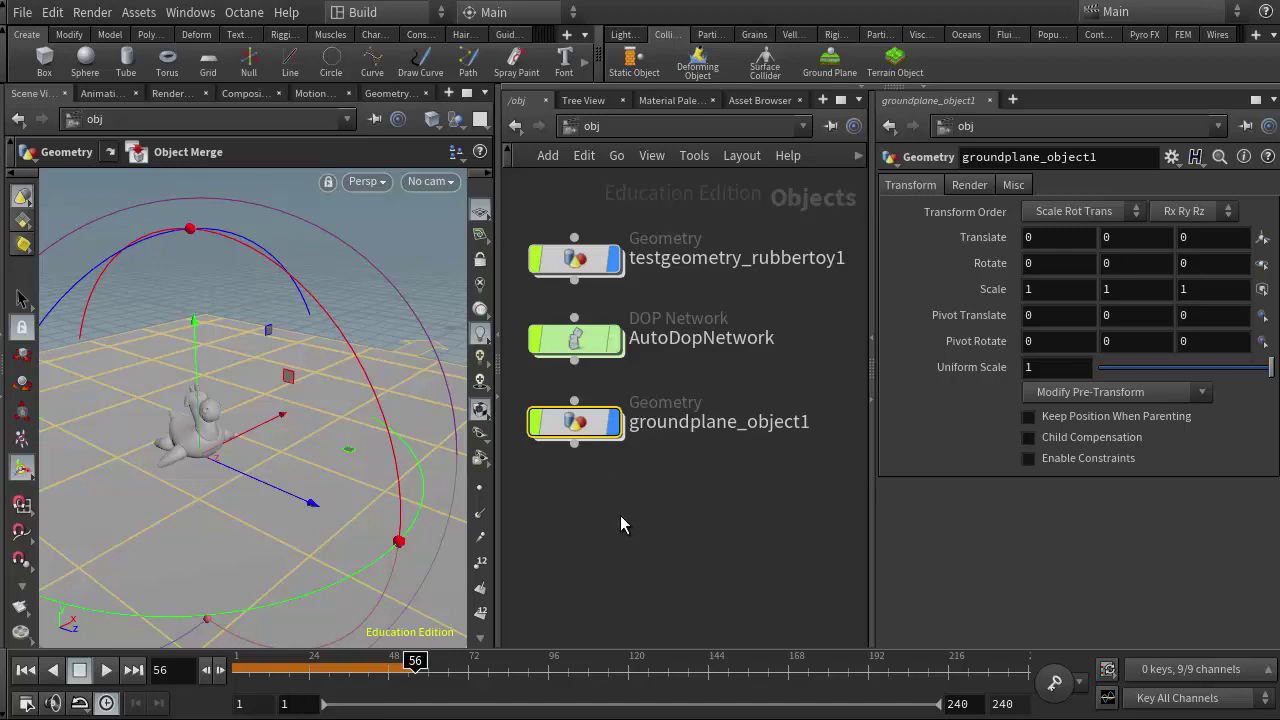
pyautogui.moveTo(622, 508); pyautogui.dragTo(616, 494, button='middle')
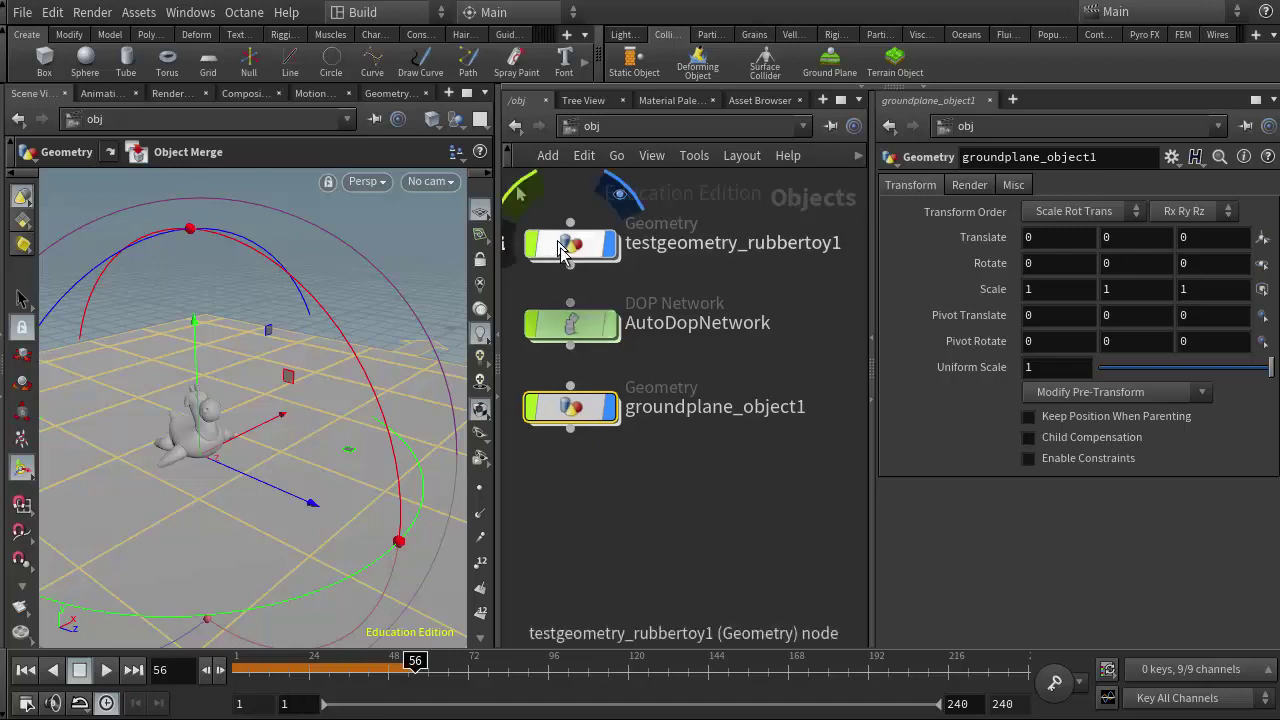
pyautogui.moveTo(578, 405)
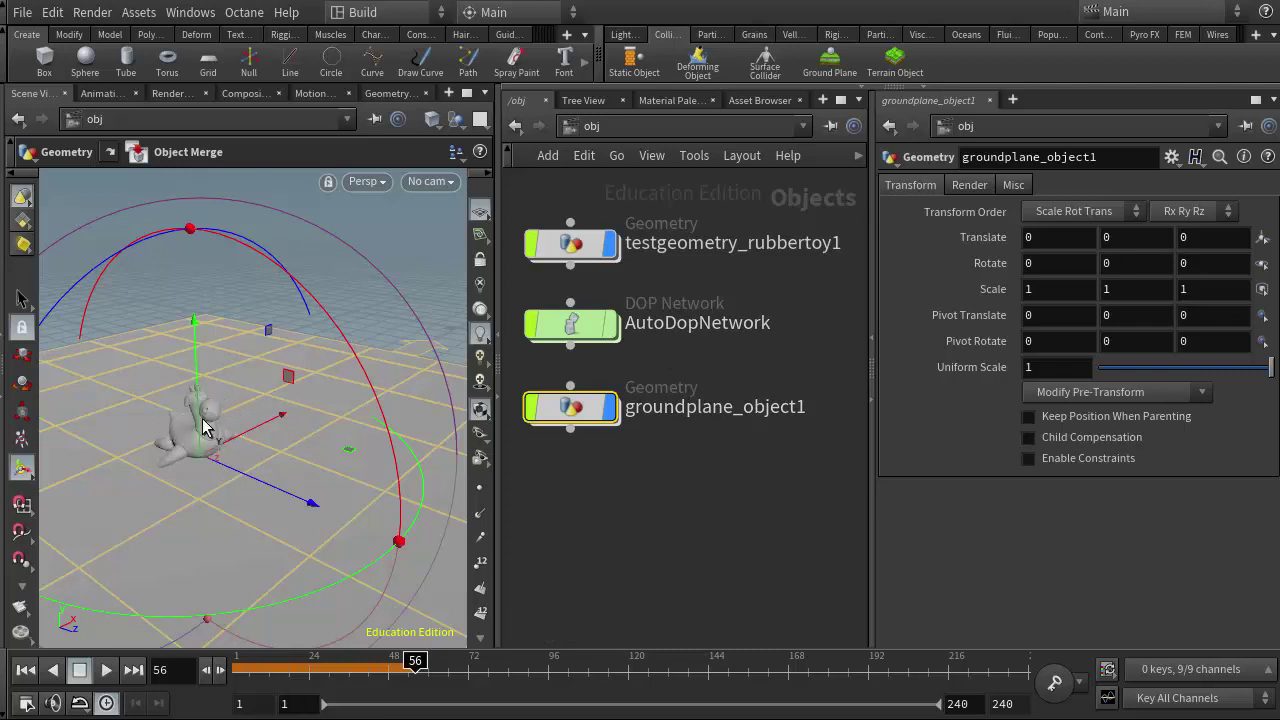
pyautogui.moveTo(578, 332)
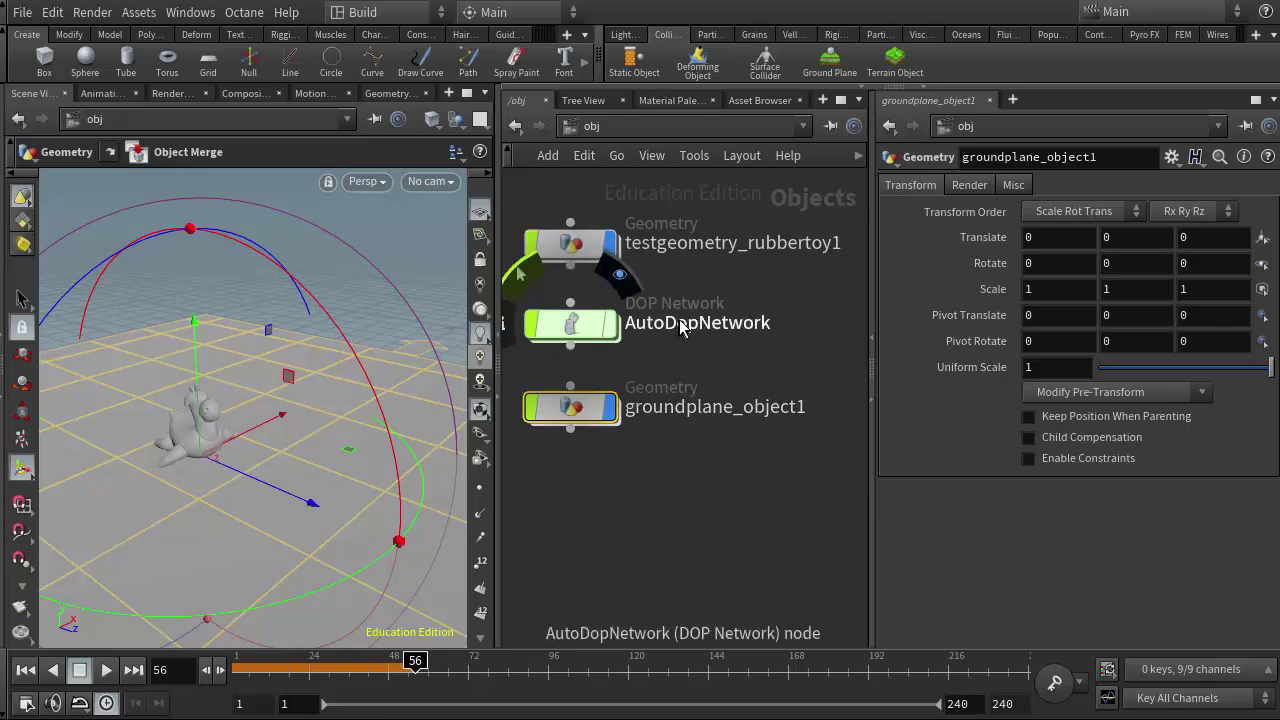
# Inside AutoDopNetwork, select the testgeometry_rubbertoy1 RBD Packed Object node and rewind to frame 1.
pyautogui.doubleClick(575, 333)
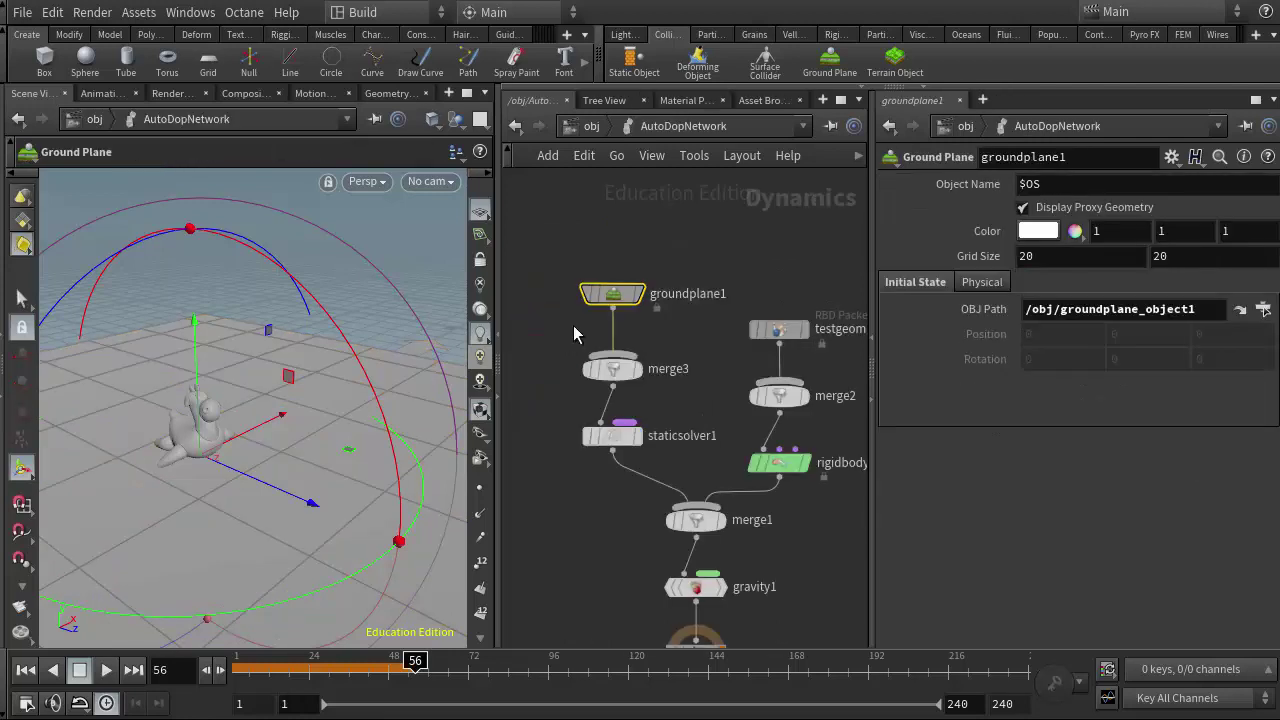
pyautogui.moveTo(655, 368); pyautogui.dragTo(520, 362, button='middle')
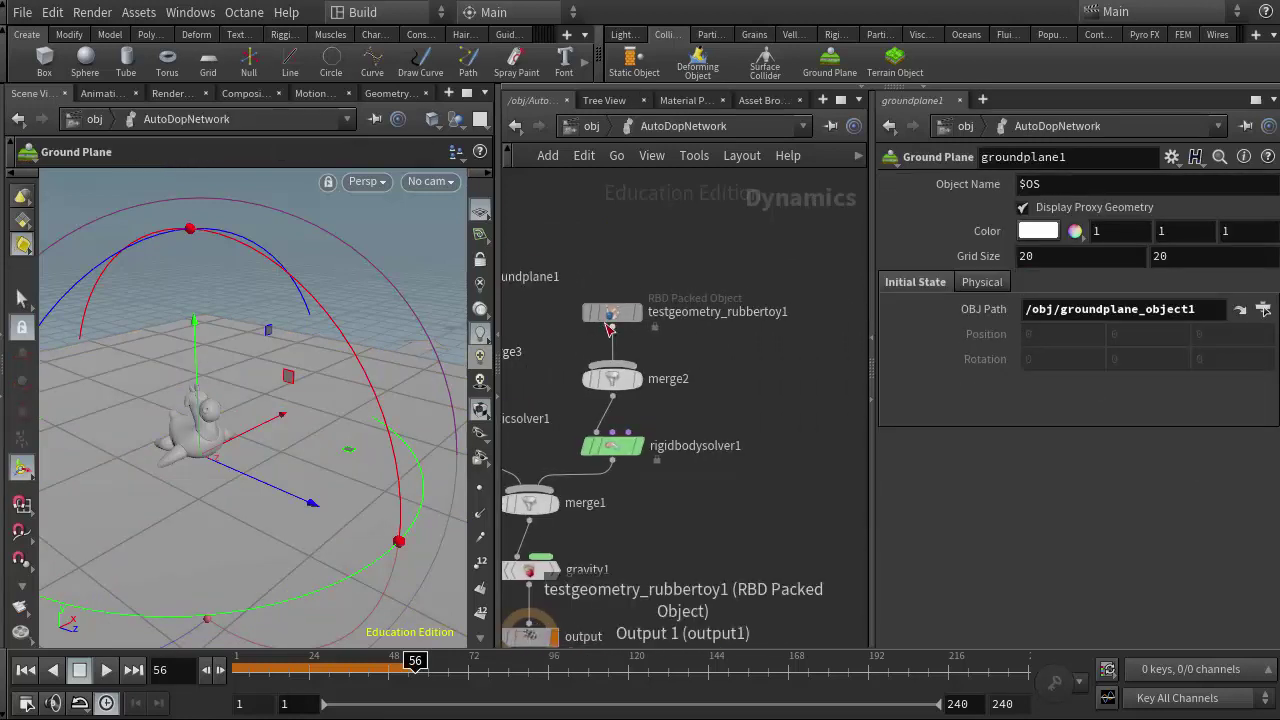
pyautogui.click(612, 314)
pyautogui.scroll(4, 621, 333)
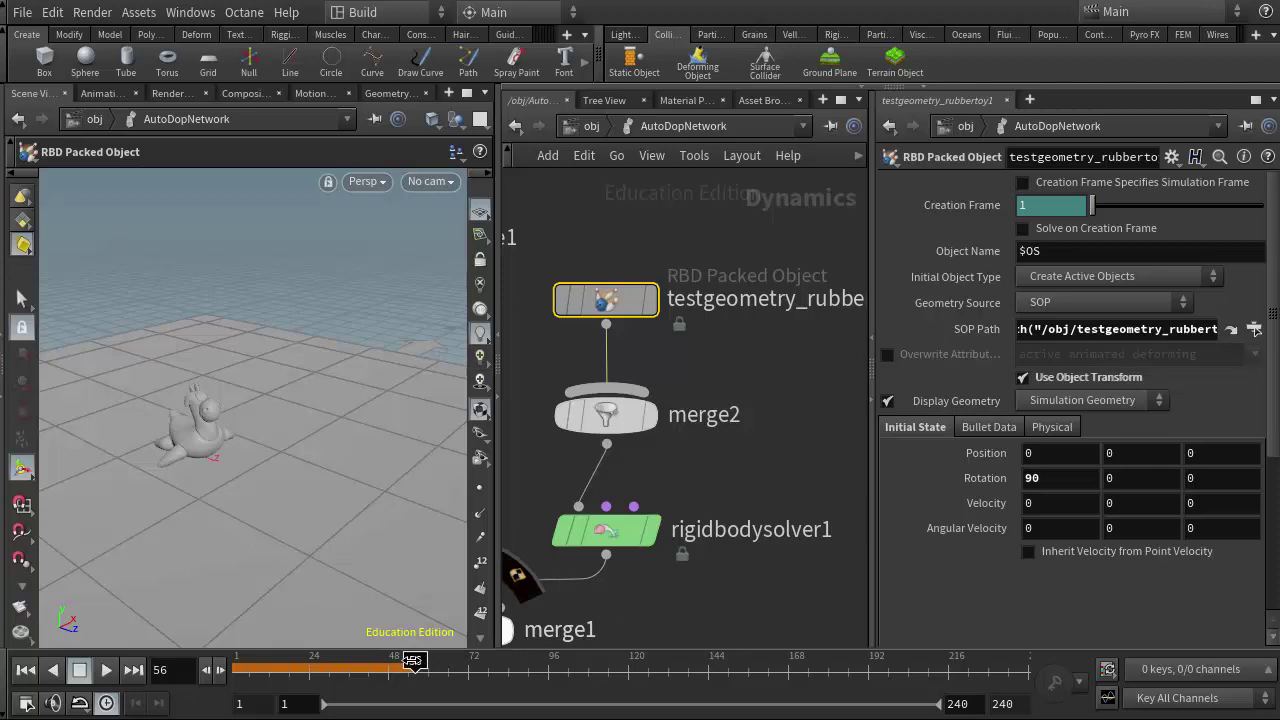
pyautogui.click(25, 670)
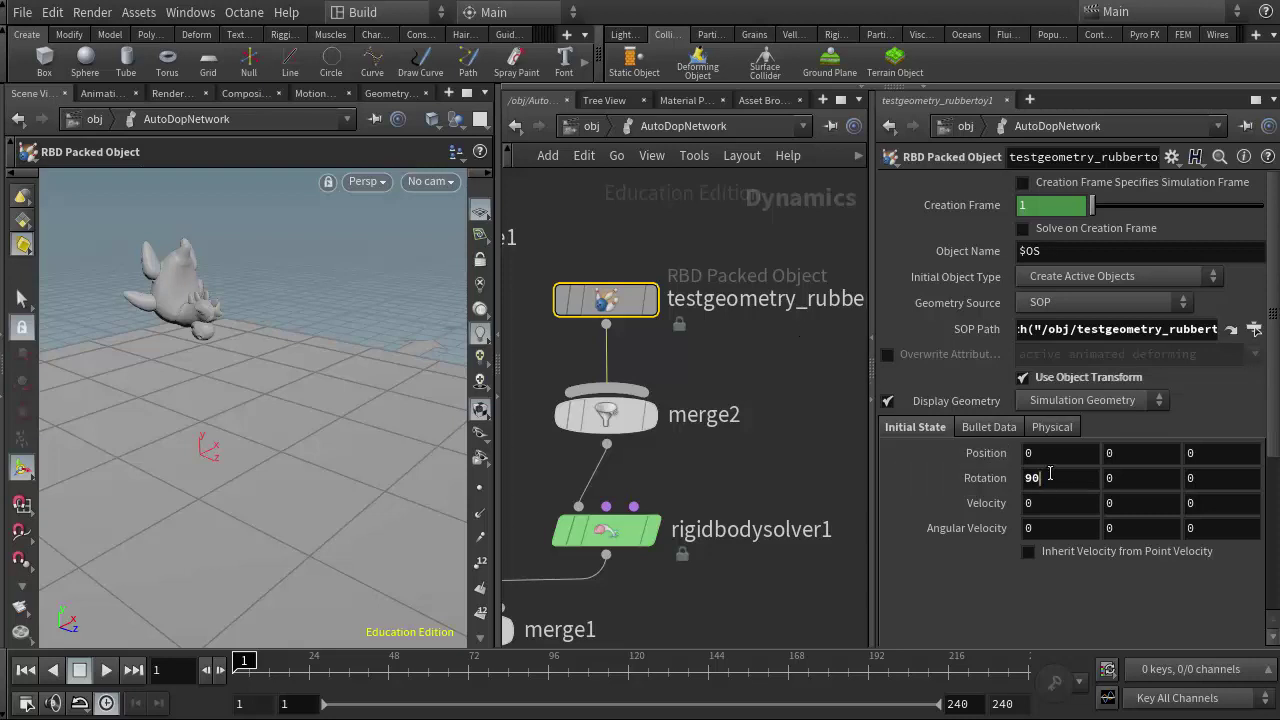
# Reset the rubber toy's initial rotation to 0 and set its Z velocity to 5.
pyautogui.keyDown('ctrl'); pyautogui.middleClick(985, 478); pyautogui.keyUp('ctrl')
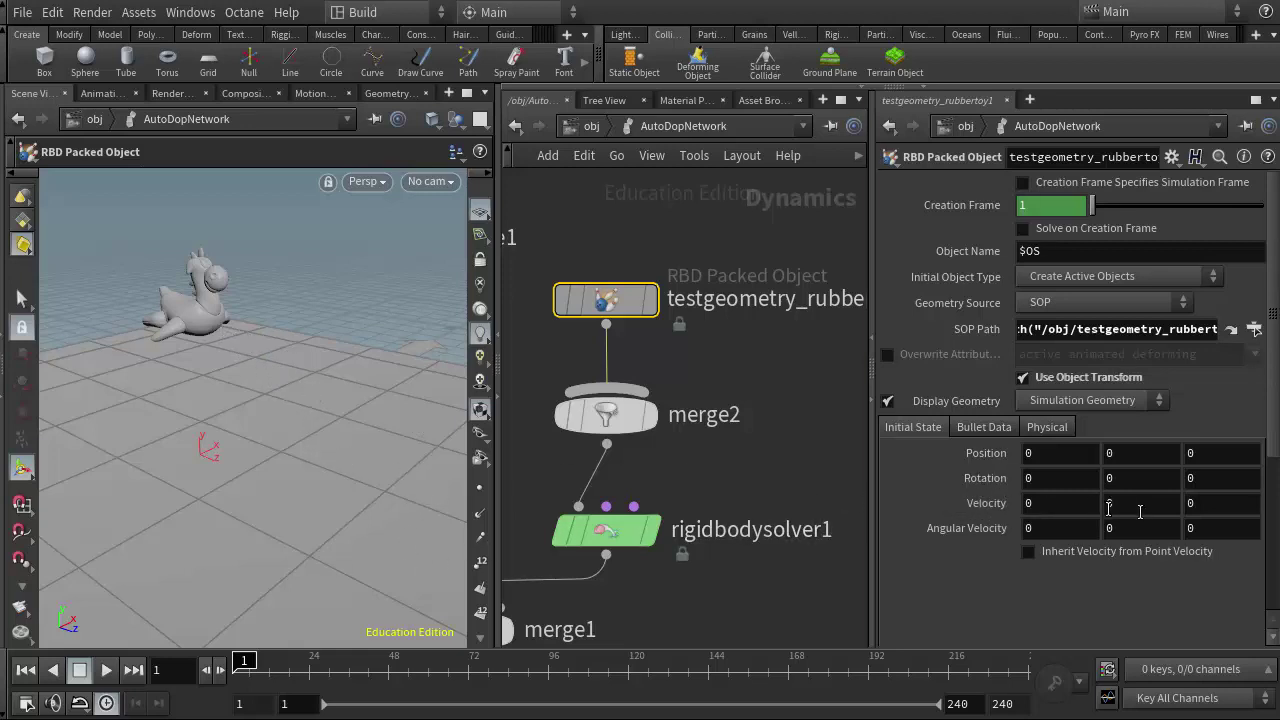
pyautogui.click(1192, 503)
pyautogui.write('5')
# Test-play the Z velocity of 5, rewind to frame 1, and set Velocity Z back to 0.
pyautogui.click(106, 670)
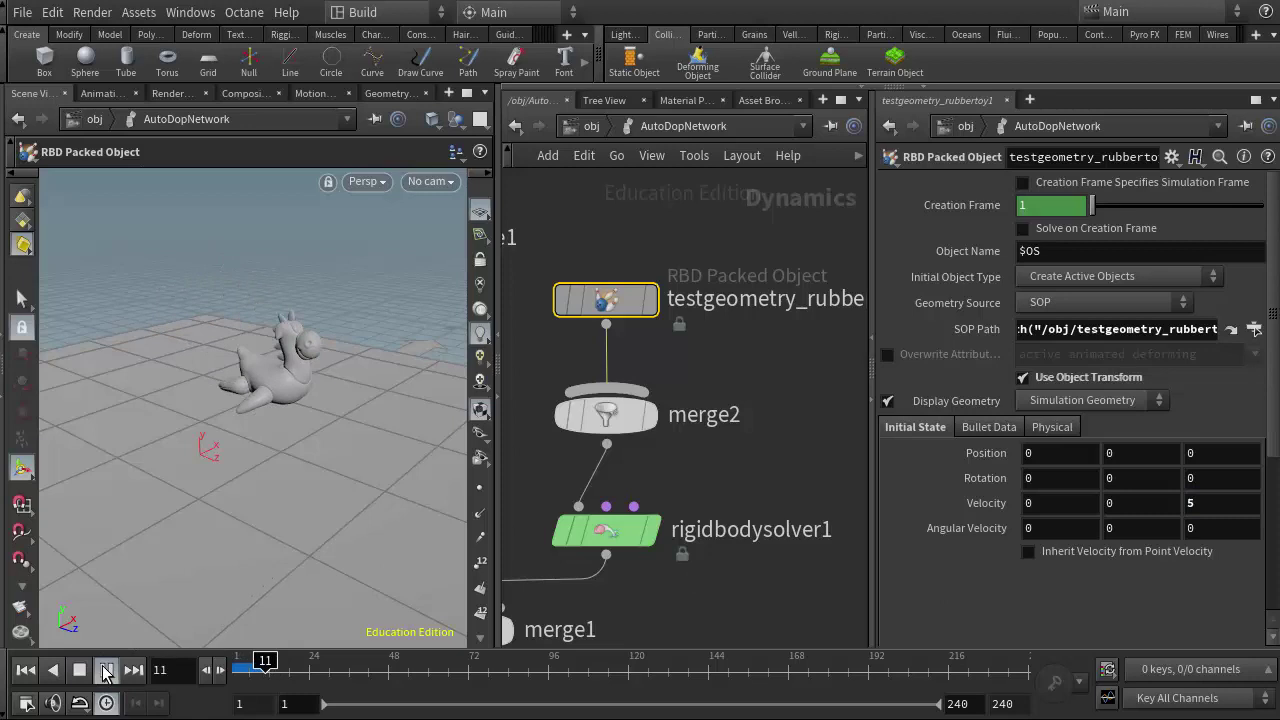
pyautogui.click(79, 670)
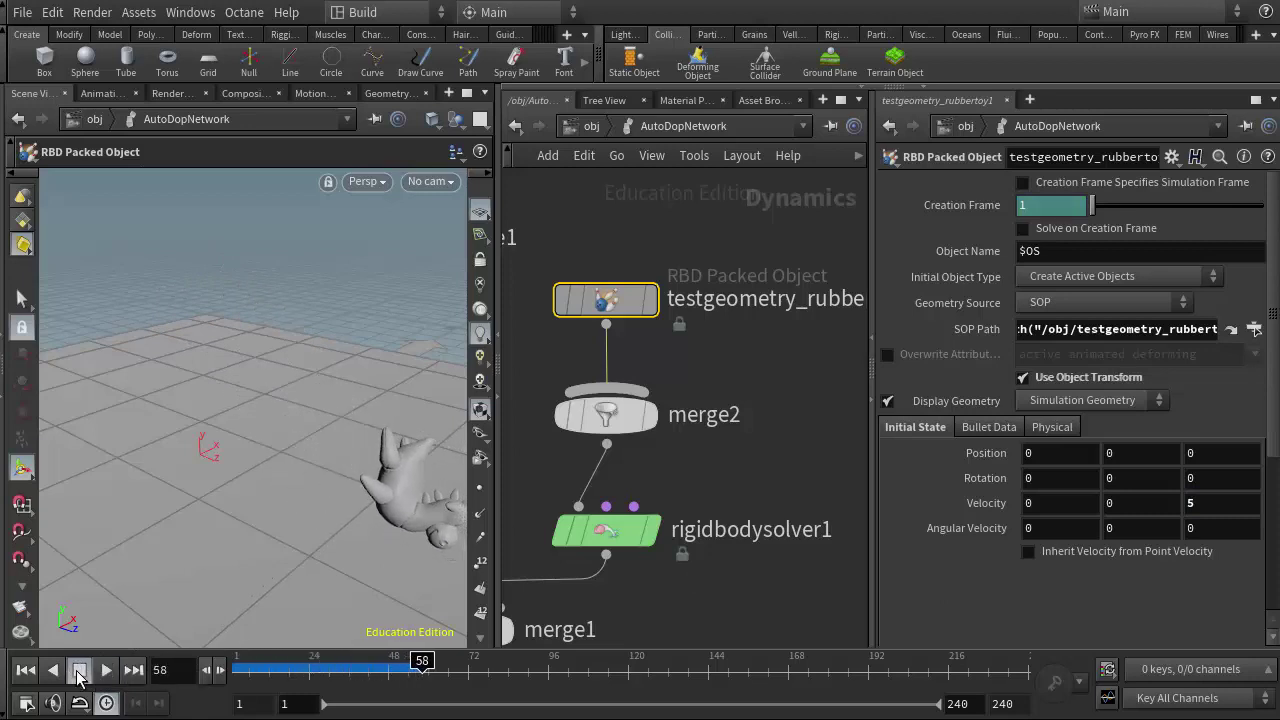
pyautogui.click(25, 670)
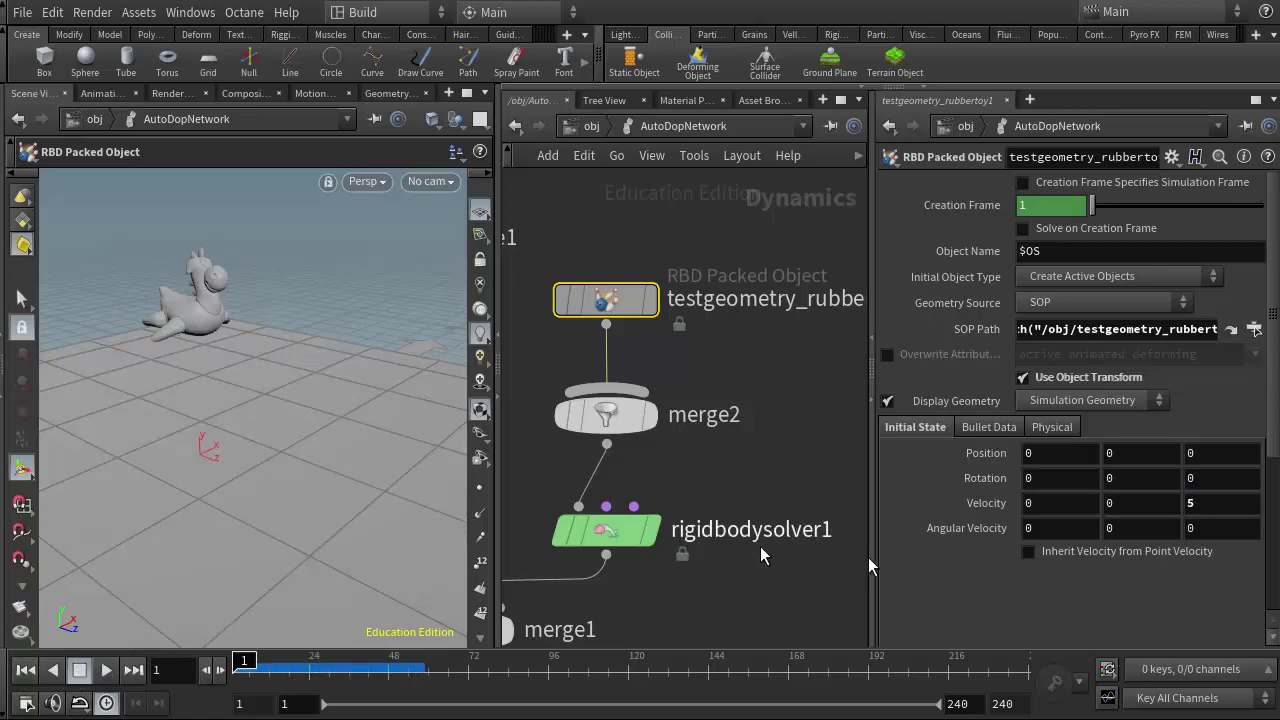
pyautogui.click(1199, 505)
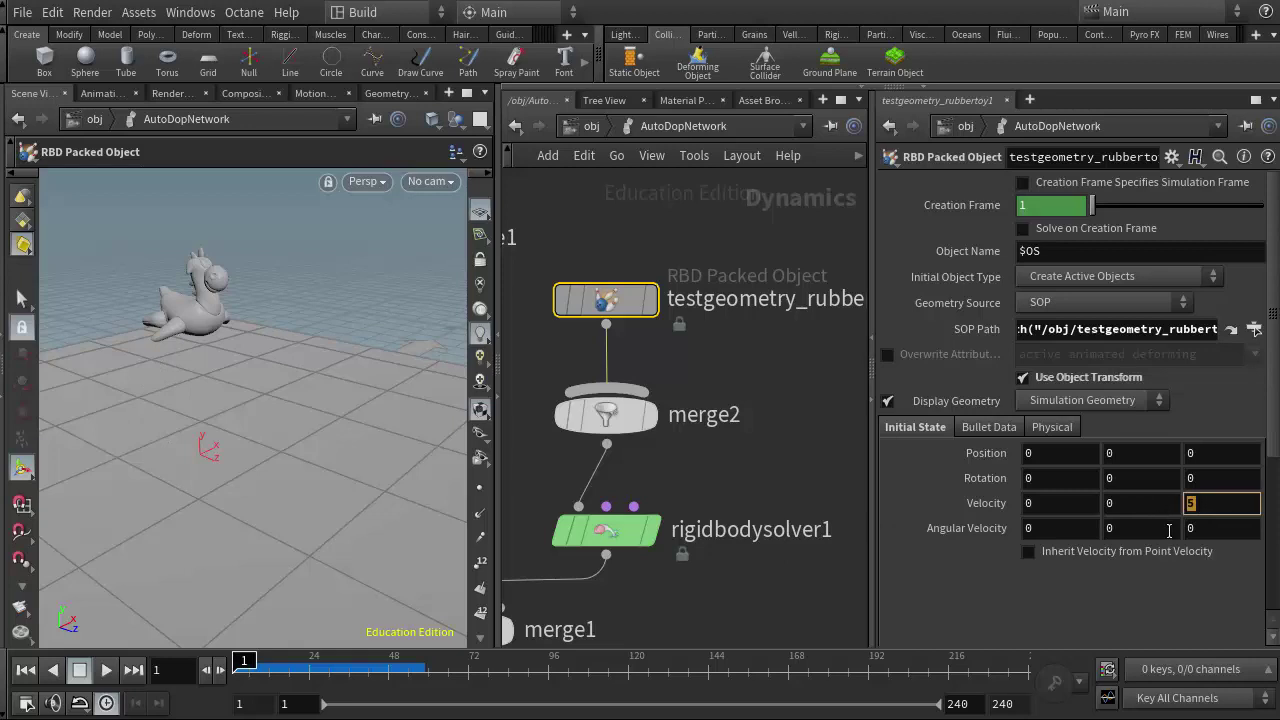
pyautogui.click(1141, 522)
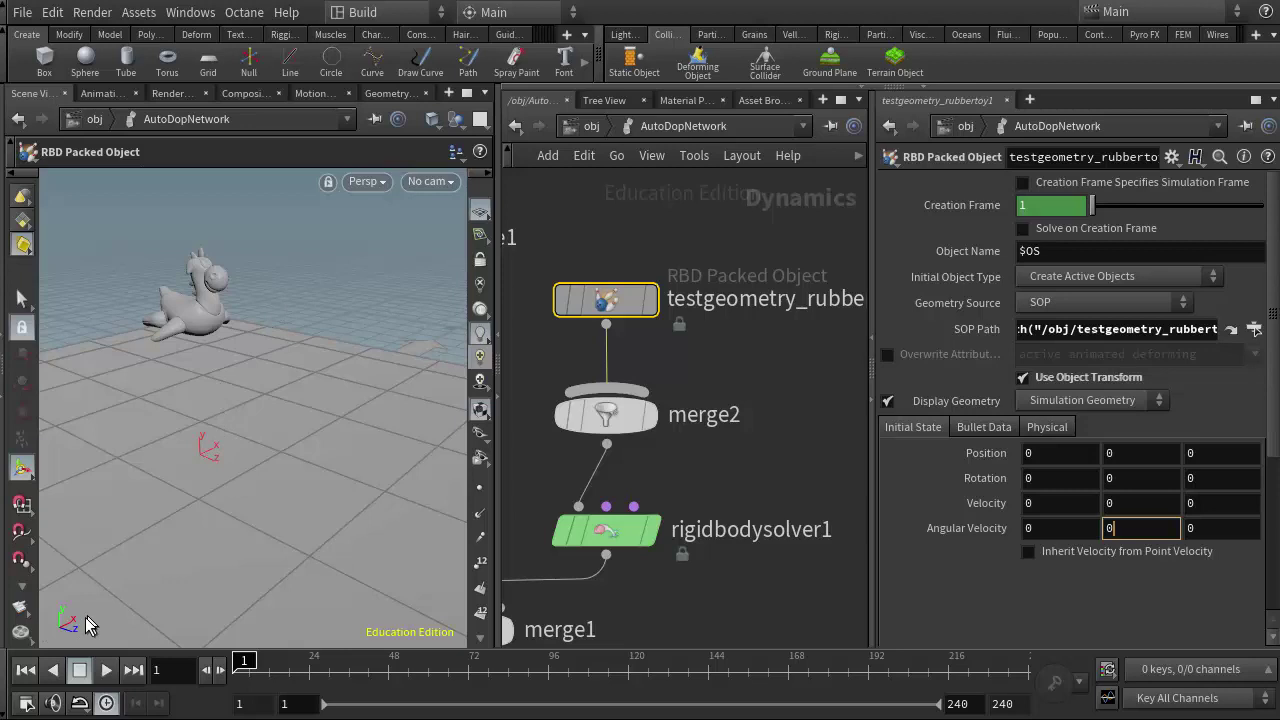
# Give the toy an Angular Velocity X of 600, test-play it, and return to frame 1.
pyautogui.hotkey('shift', 'Tab')
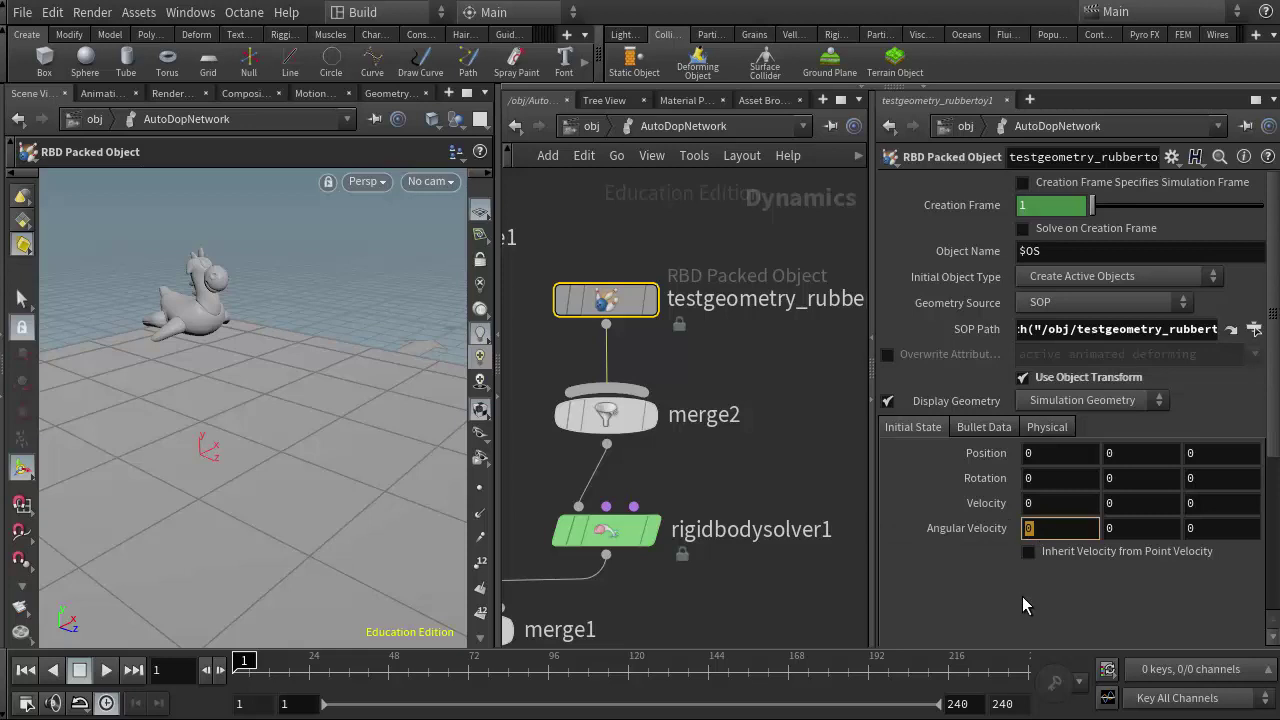
pyautogui.write('600')
pyautogui.click(1150, 525)
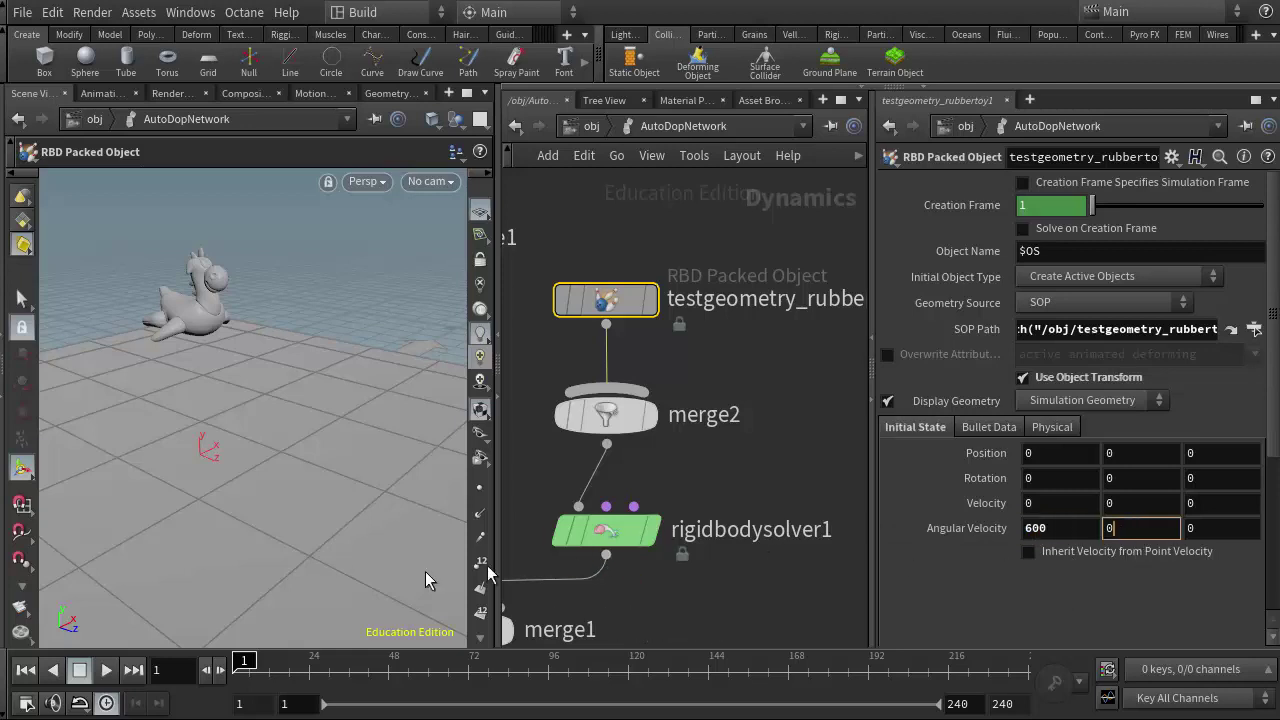
pyautogui.click(105, 671)
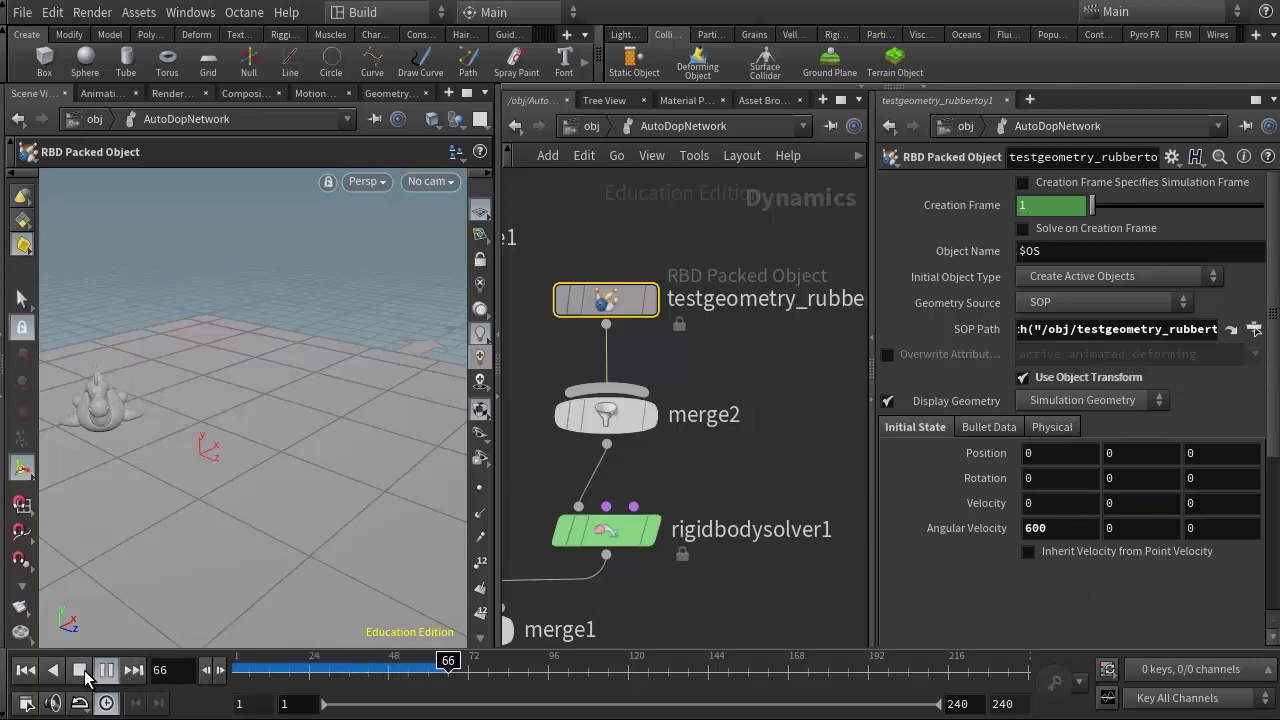
pyautogui.click(105, 671)
pyautogui.moveTo(458, 660); pyautogui.dragTo(210, 667)
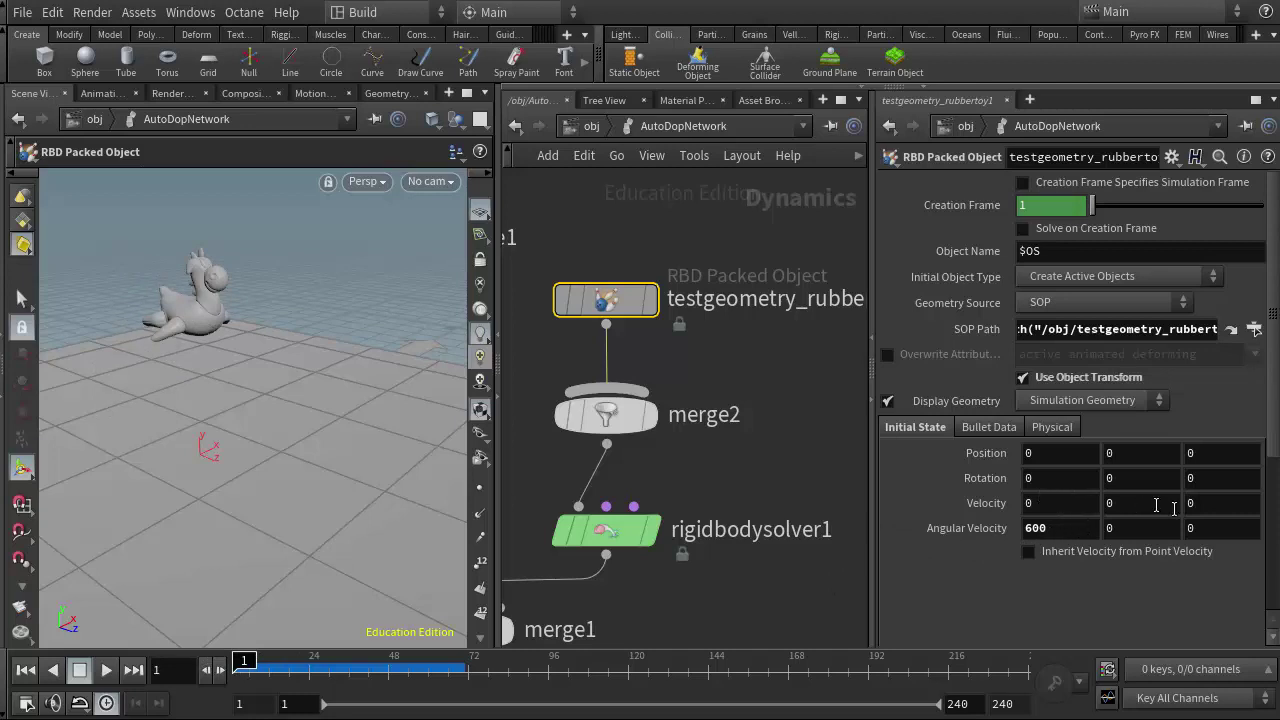
# Set the toy's Velocity Z to 3, test-play the tumble, and rewind to frame 1.
pyautogui.click(1190, 504)
pyautogui.write('3')
pyautogui.press('Return')
pyautogui.click(105, 672)
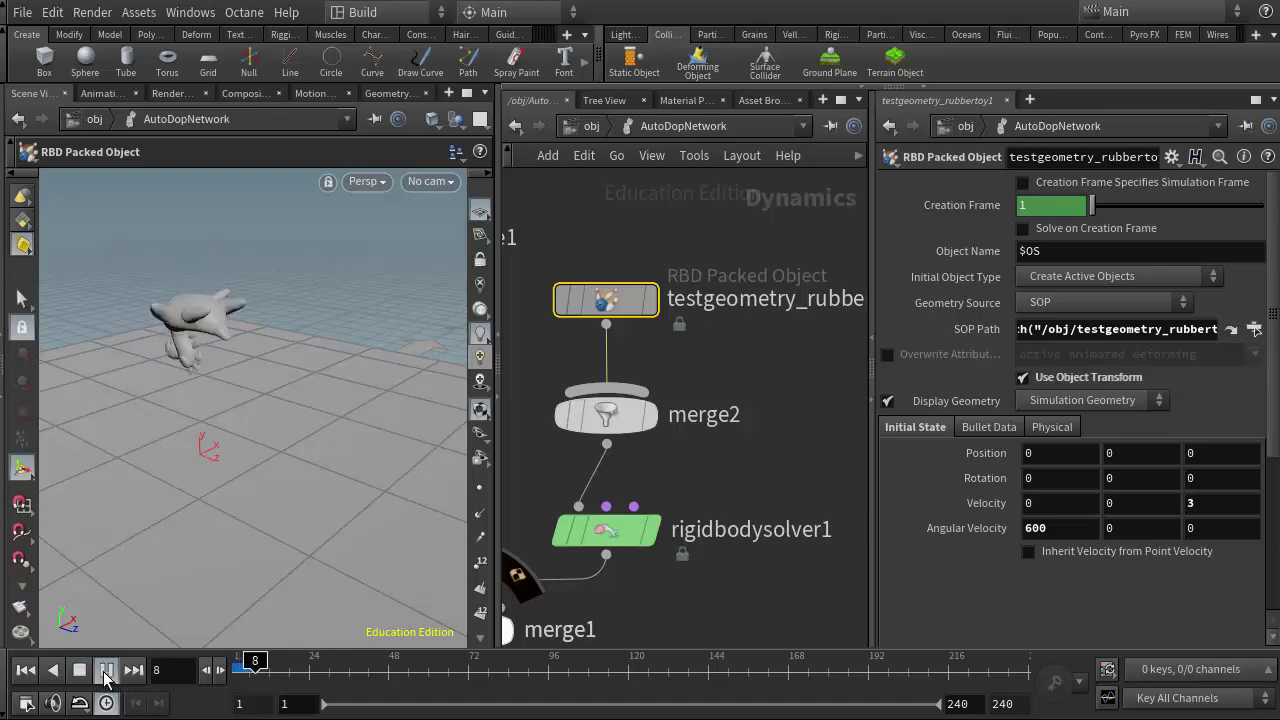
pyautogui.click(105, 672)
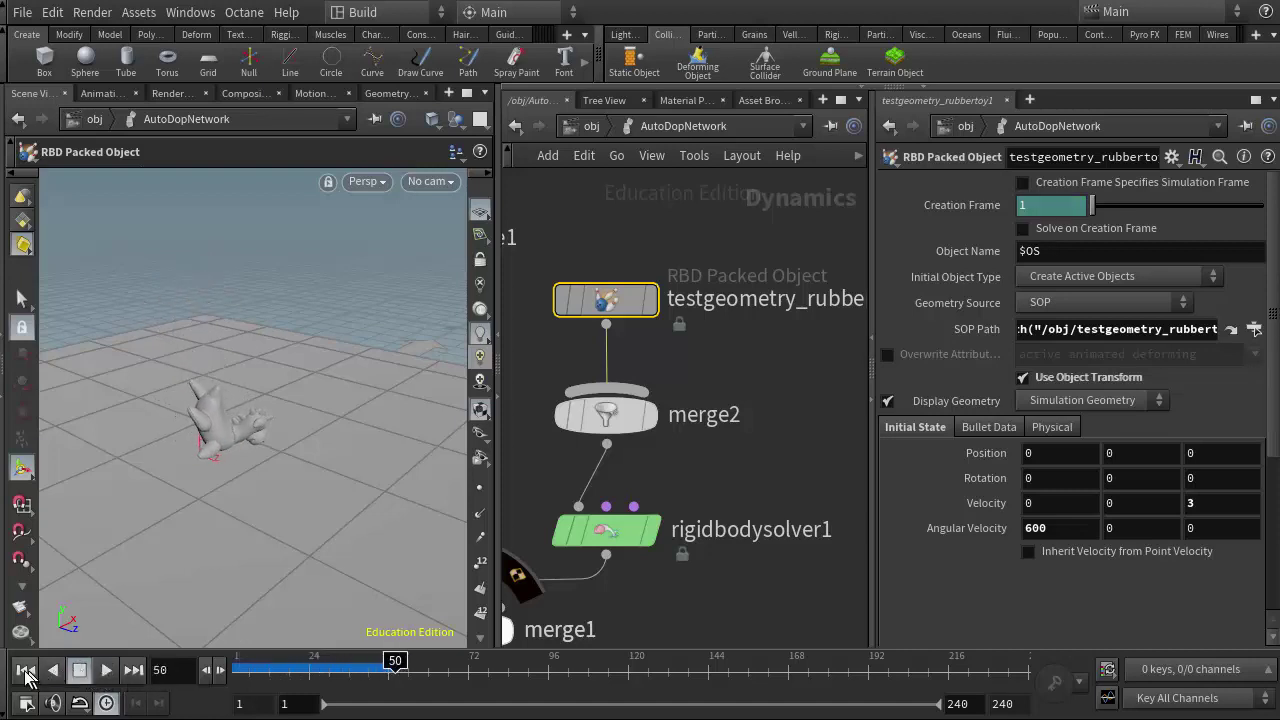
pyautogui.click(25, 670)
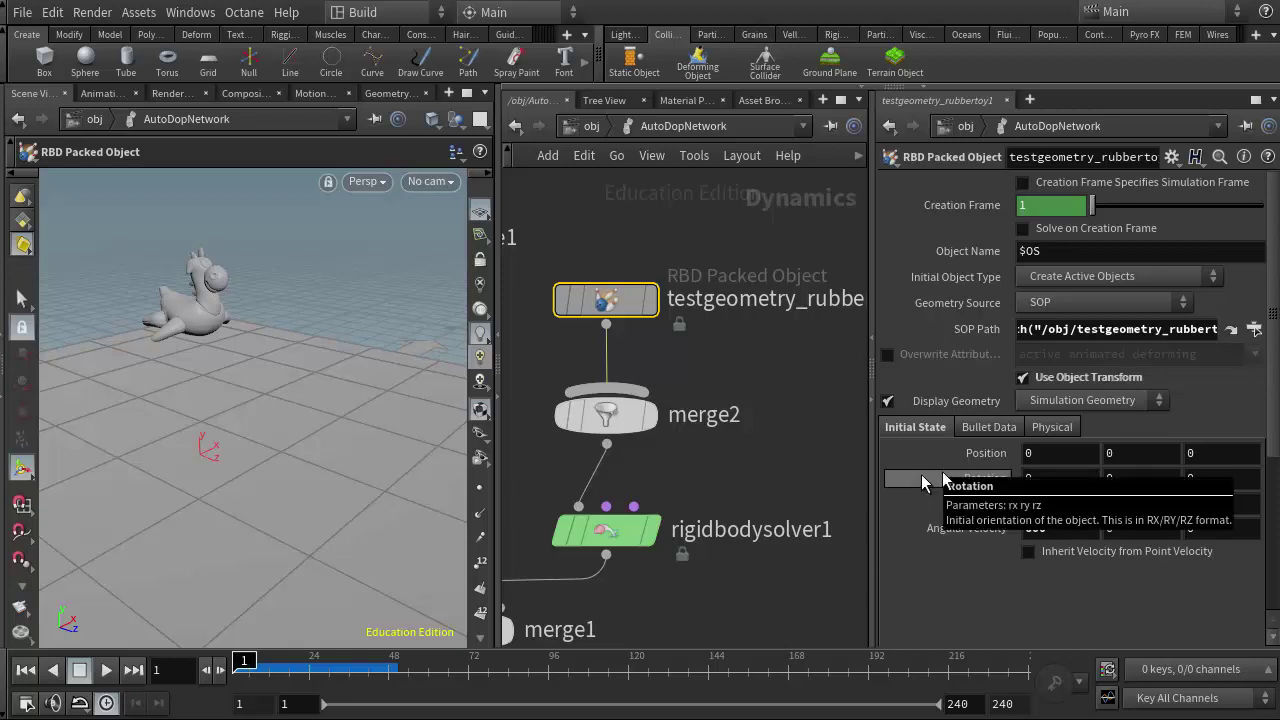
# Raise the rubber toy's Bounce from 0.5 to 1, replay the simulation, and rewind to frame 1.
pyautogui.click(1053, 428)
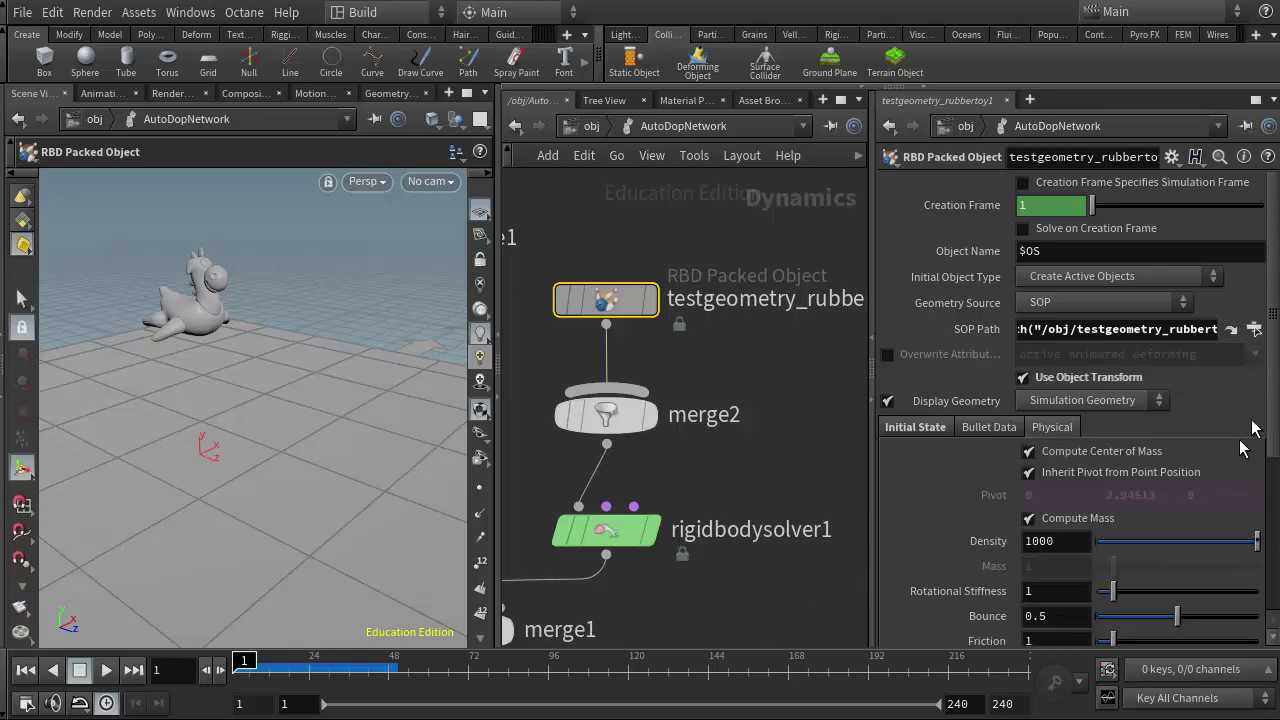
pyautogui.scroll(-3, 1150, 500)
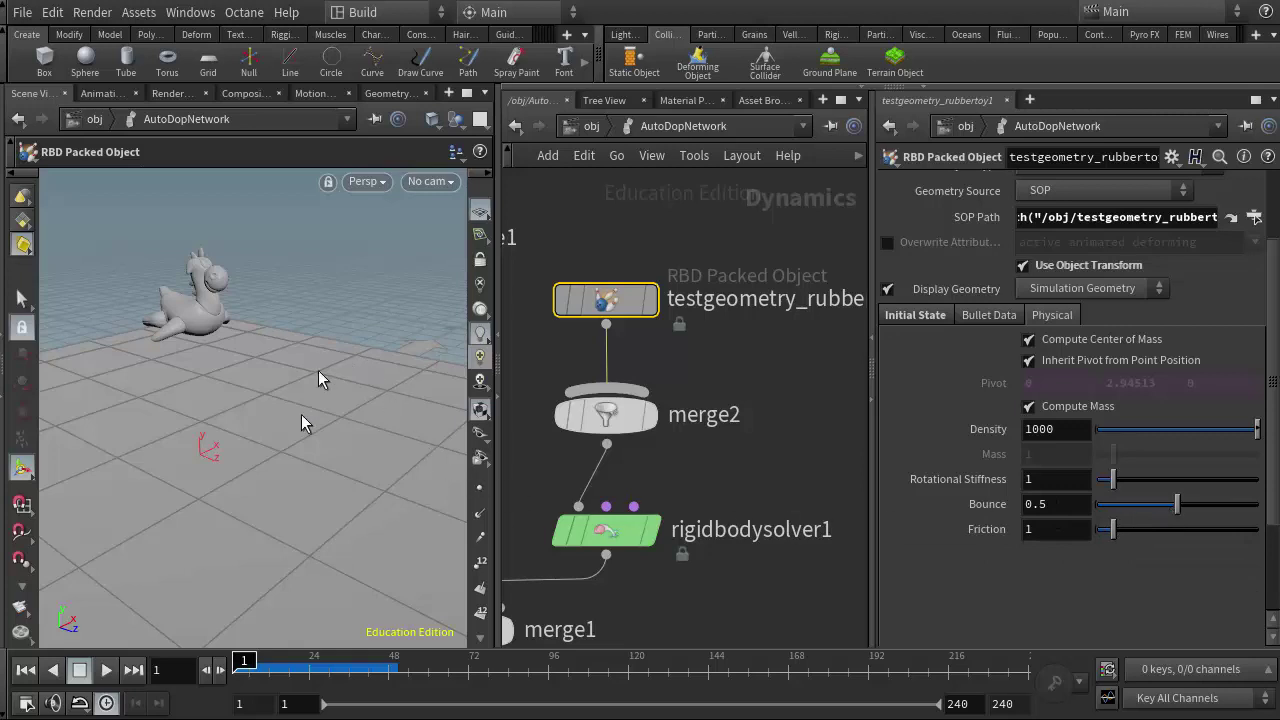
pyautogui.moveTo(245, 660); pyautogui.dragTo(212, 665)
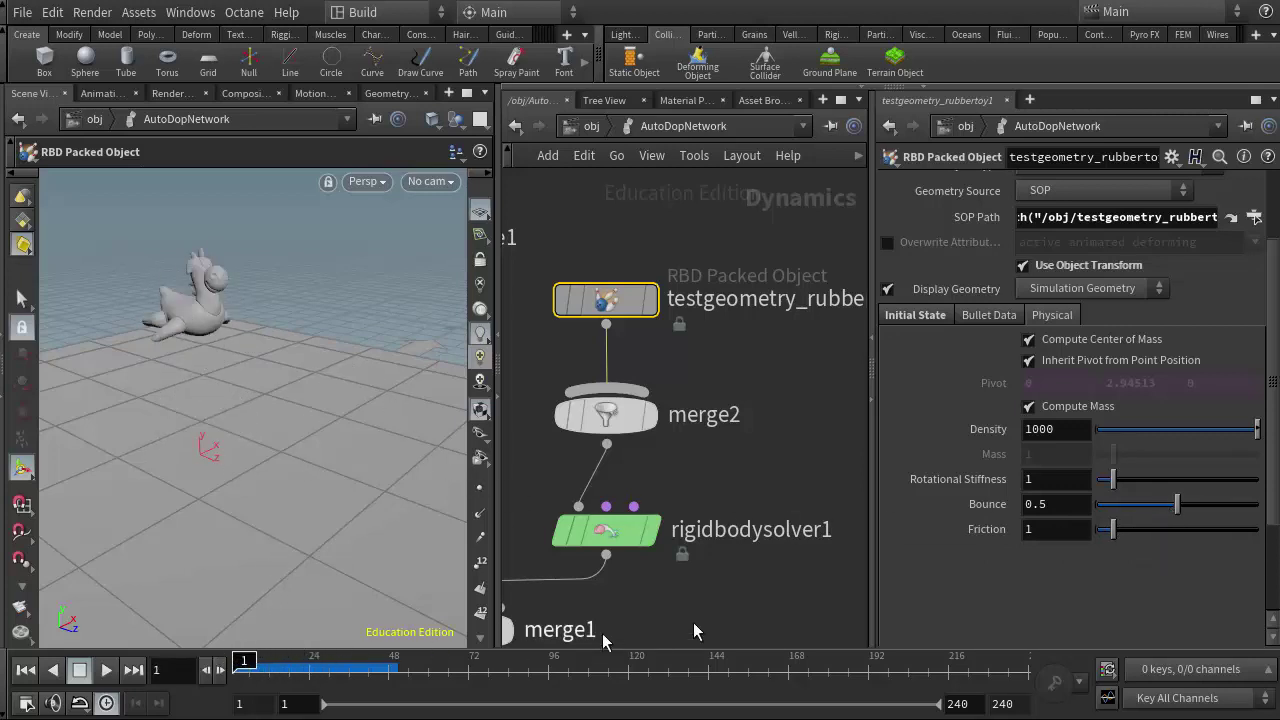
pyautogui.moveTo(1176, 505); pyautogui.dragTo(1270, 515)
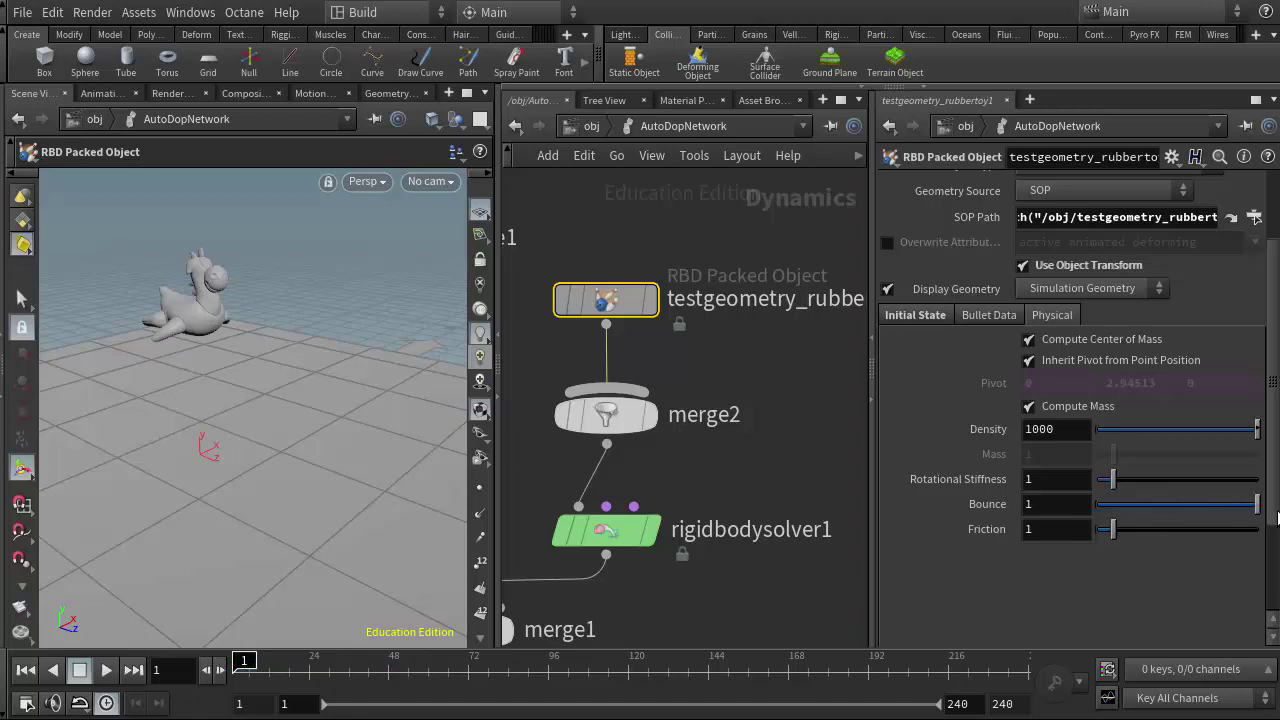
pyautogui.click(107, 671)
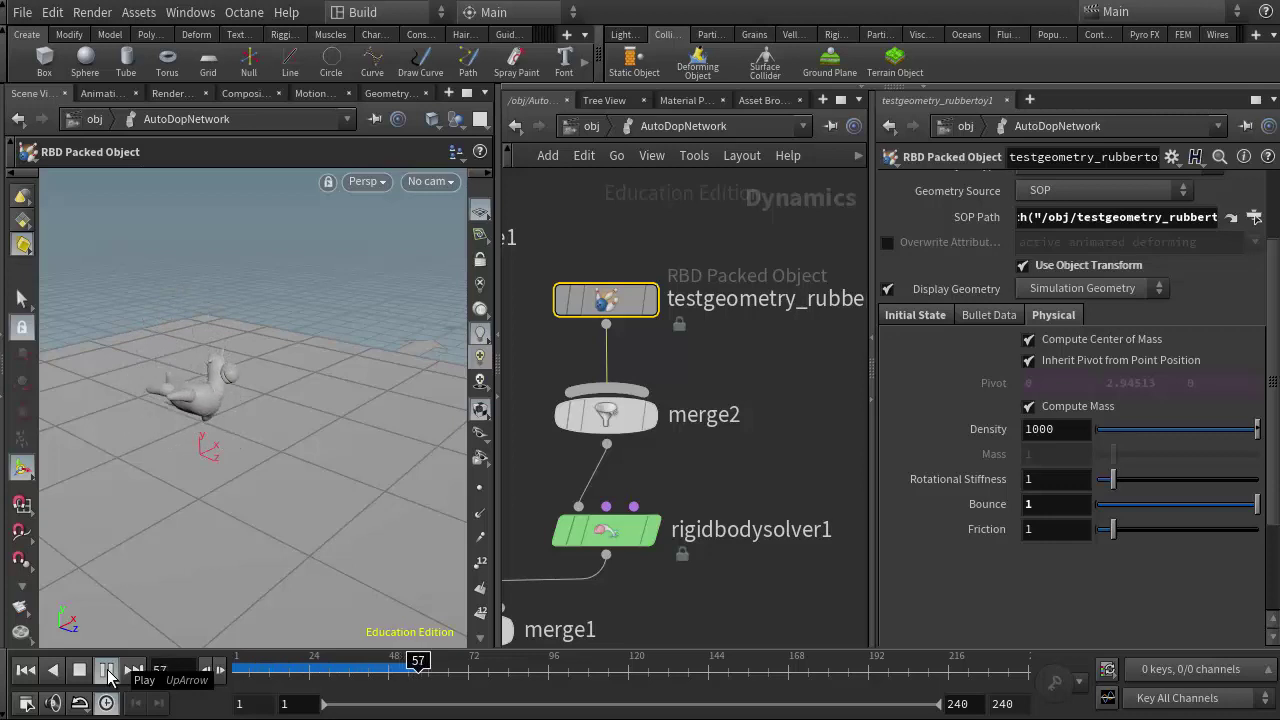
pyautogui.click(79, 671)
pyautogui.click(26, 670)
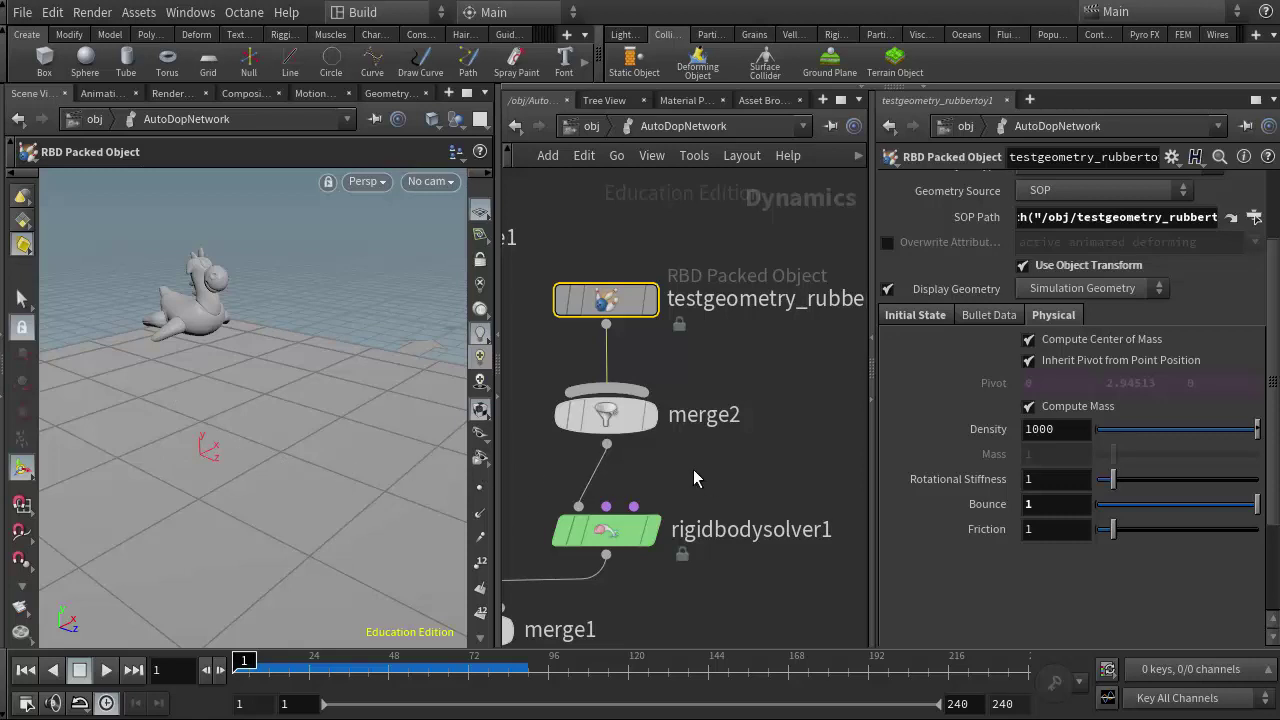
# Set groundplane1's Bounce to 1 on its Physical tab and play the simulation from frame 1.
pyautogui.moveTo(686, 480); pyautogui.dragTo(800, 557, button='middle')
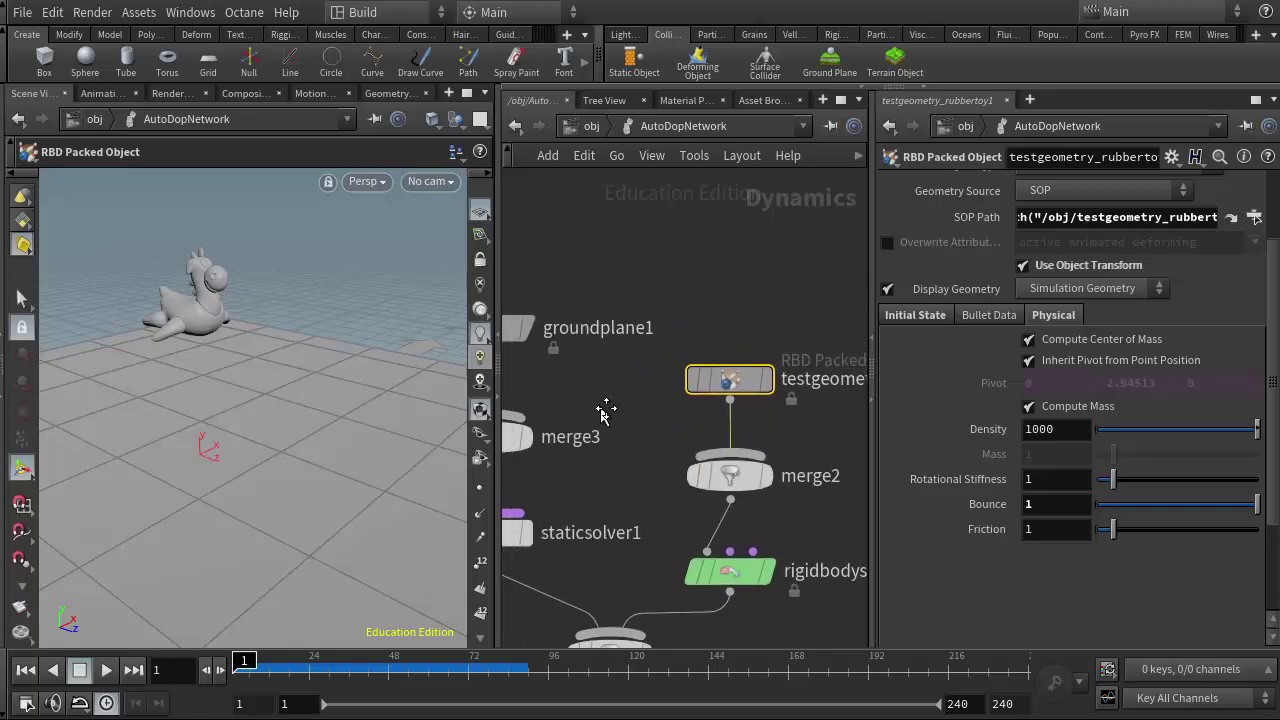
pyautogui.moveTo(604, 410); pyautogui.dragTo(737, 434, button='middle')
pyautogui.click(628, 352)
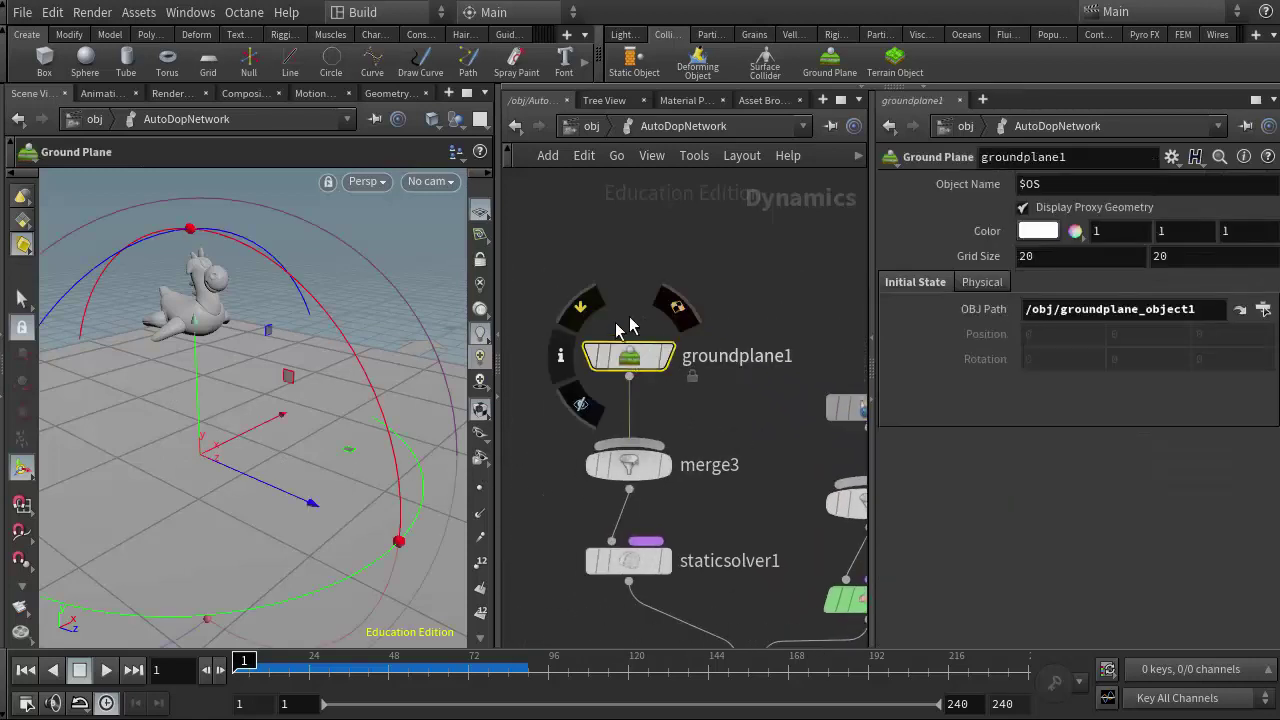
pyautogui.click(978, 284)
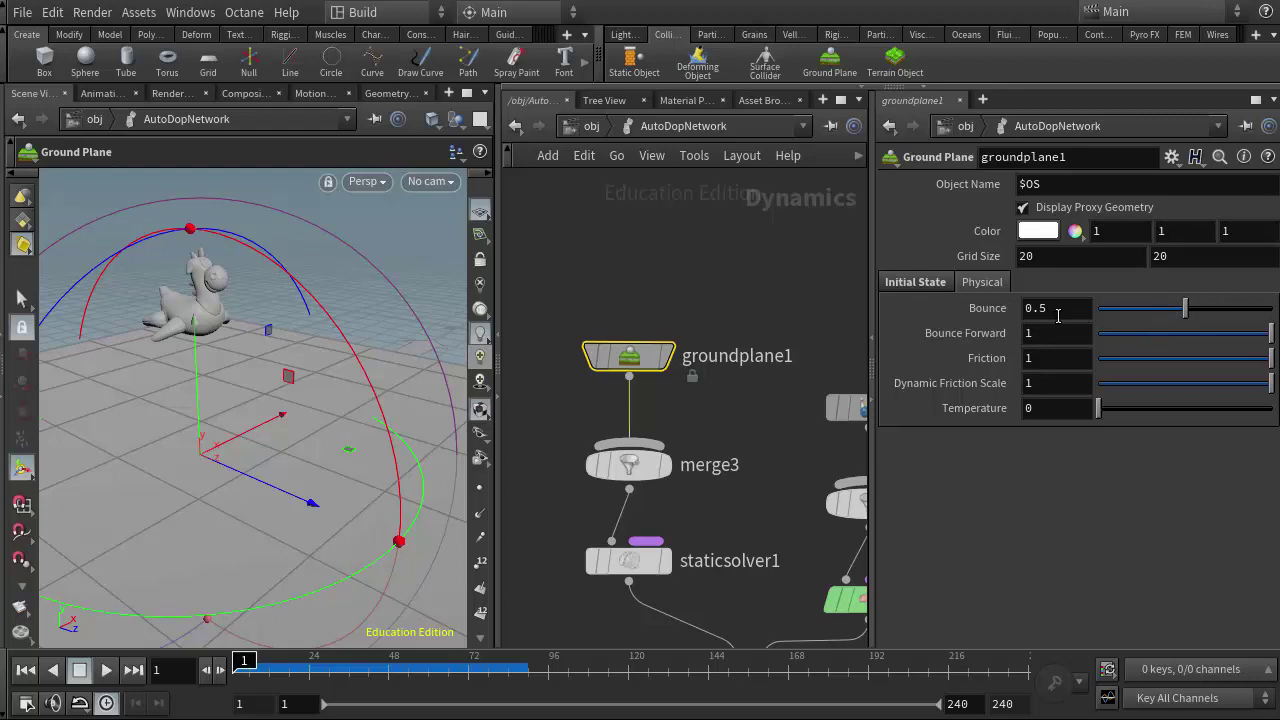
pyautogui.moveTo(760, 446); pyautogui.dragTo(677, 386, button='middle')
pyautogui.click(752, 365)
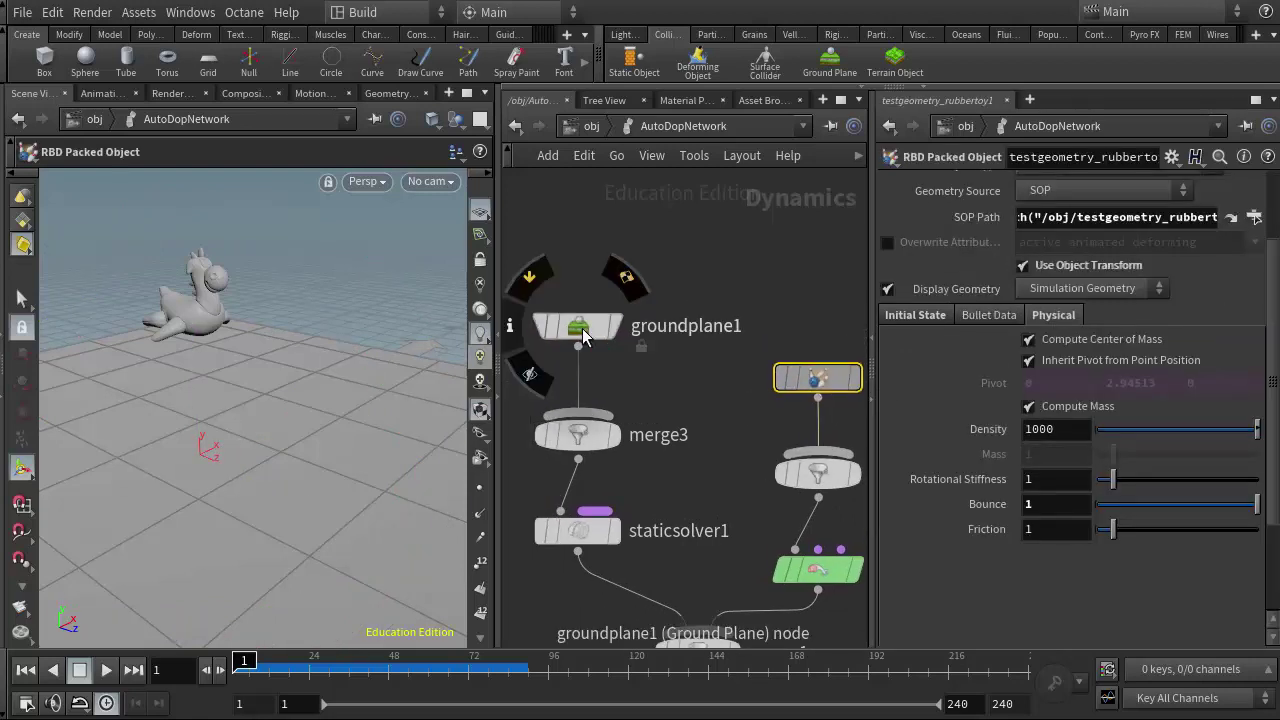
pyautogui.click(678, 340)
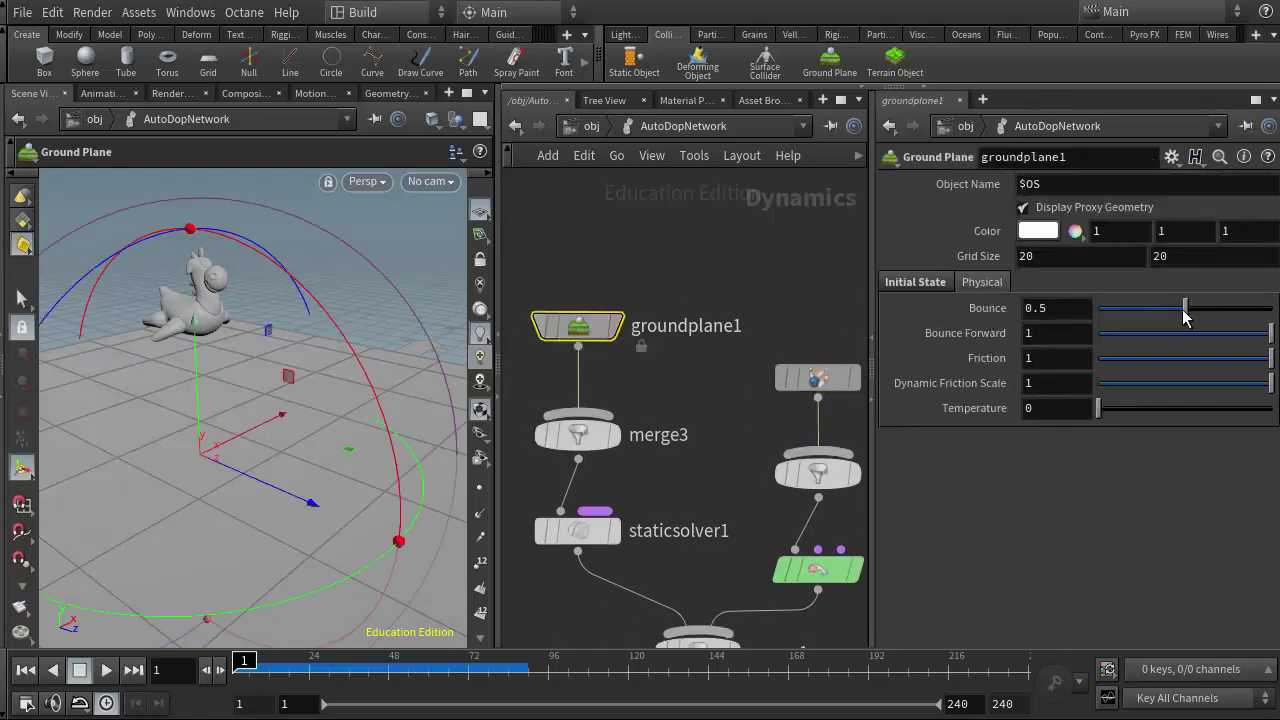
pyautogui.moveTo(1185, 317); pyautogui.dragTo(1272, 312)
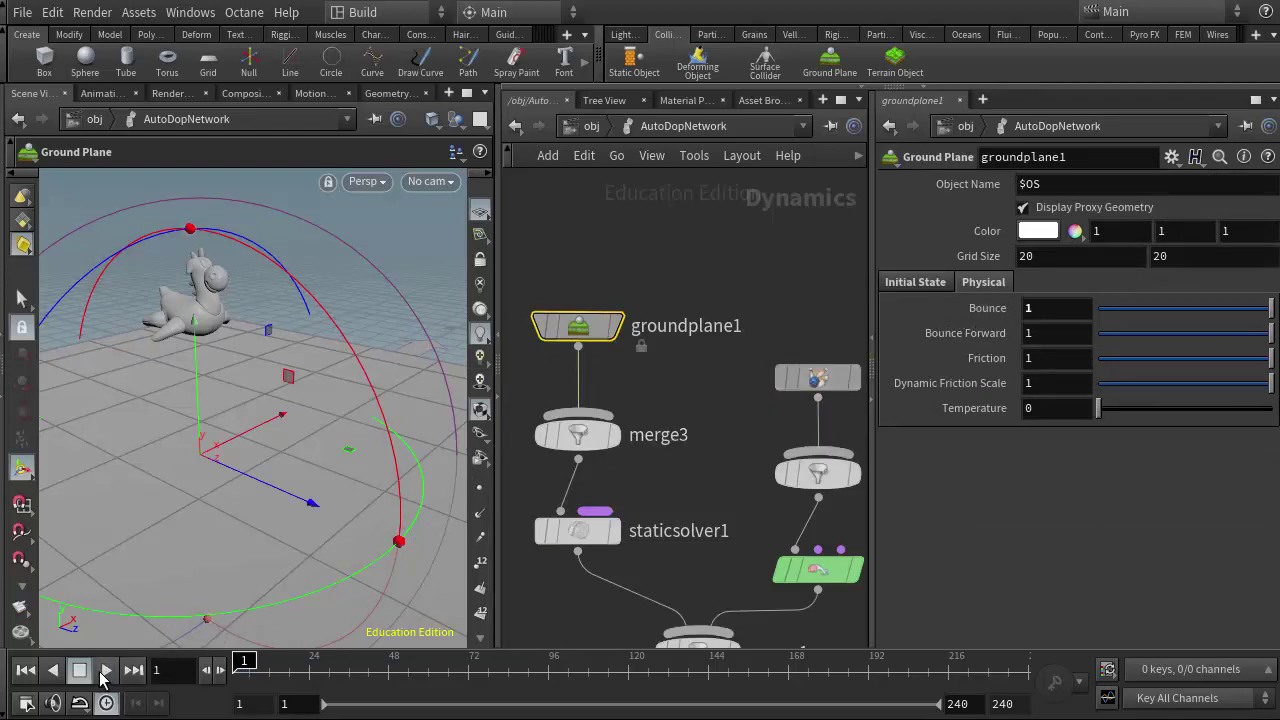
pyautogui.click(105, 670)
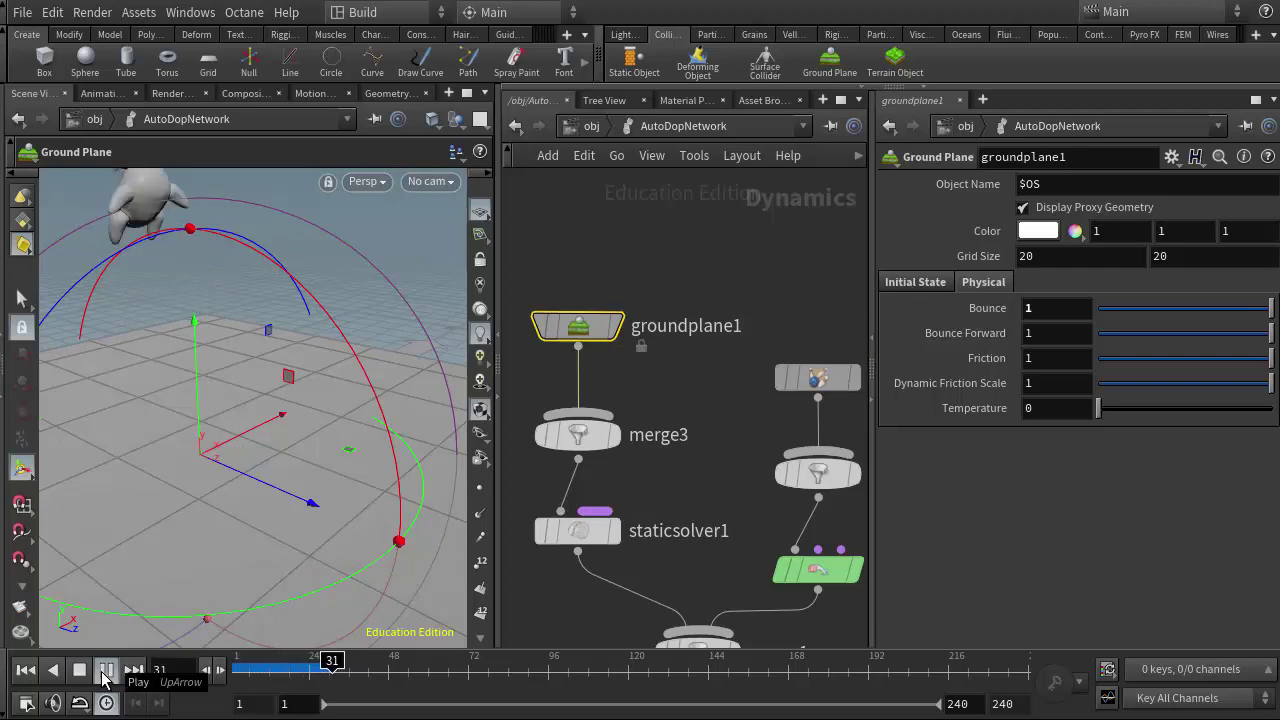
# Orbit the viewport to follow the bouncing toy during playback.
pyautogui.press('Escape')
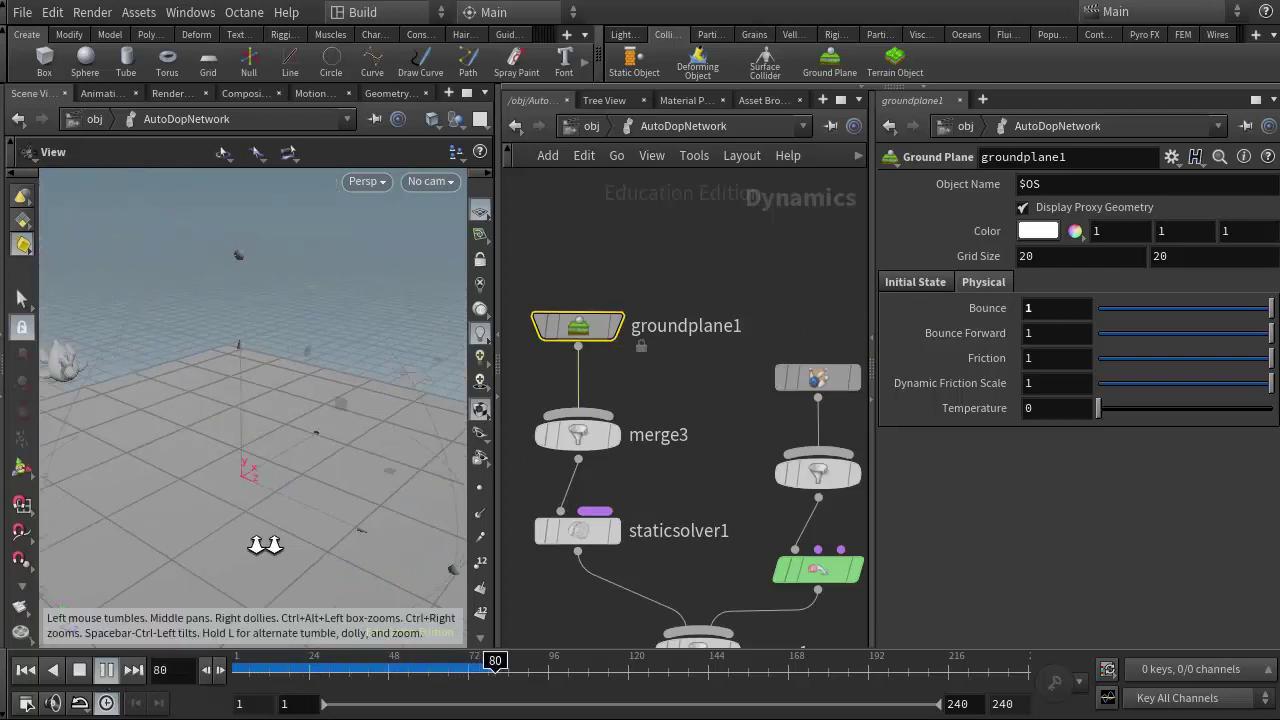
pyautogui.press('Return')
pyautogui.press('Escape')
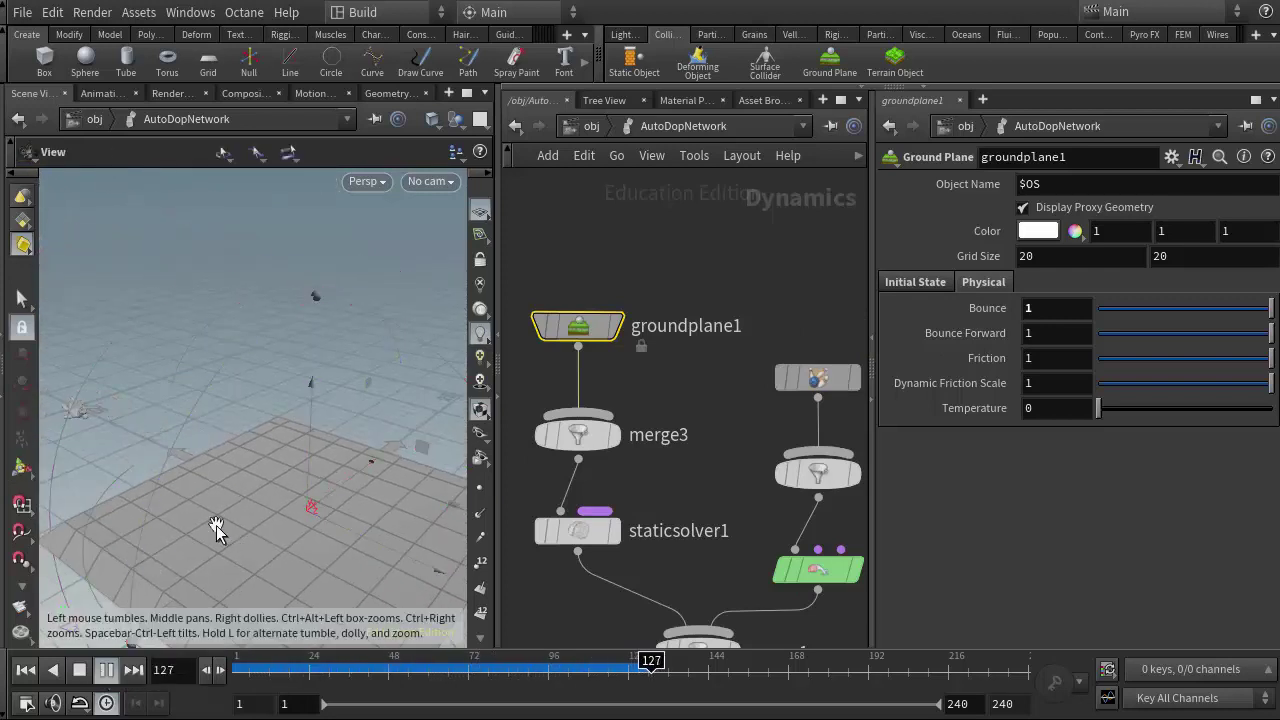
pyautogui.moveTo(217, 526); pyautogui.dragTo(333, 525)
pyautogui.press('Return')
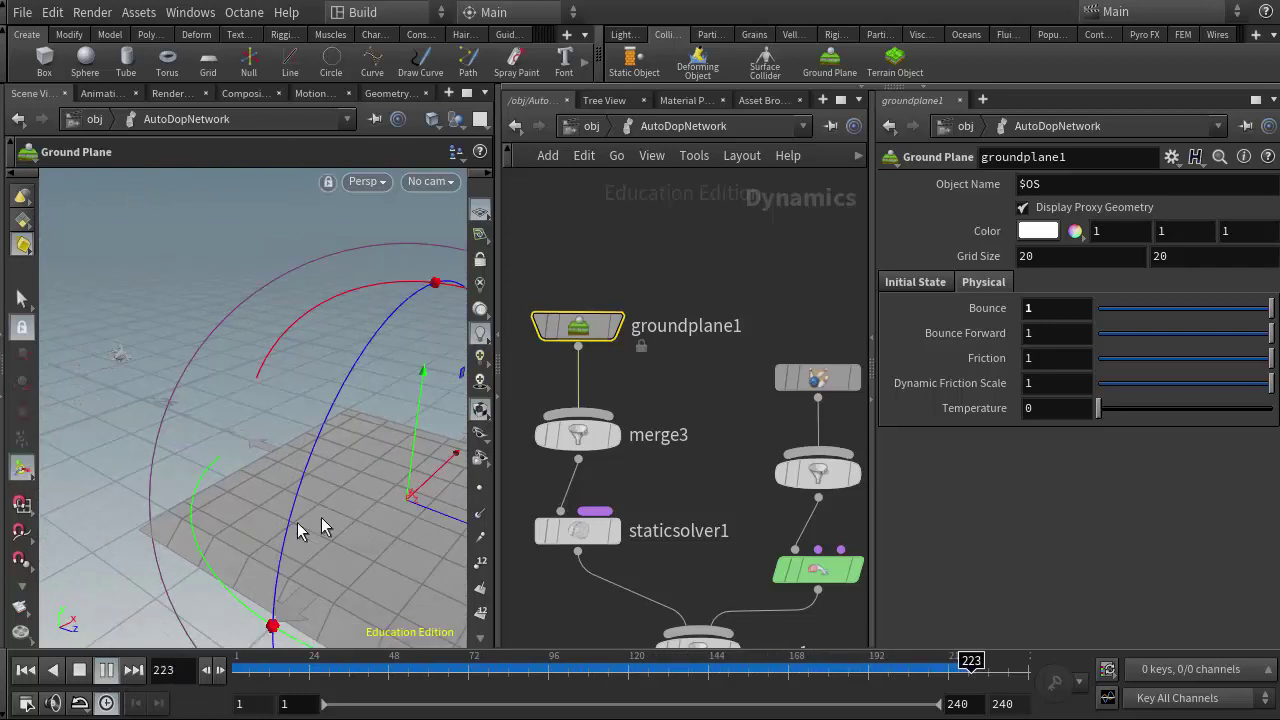
# Stop playback, rewind to frame 1, and orbit the camera to a new angle.
pyautogui.click(80, 670)
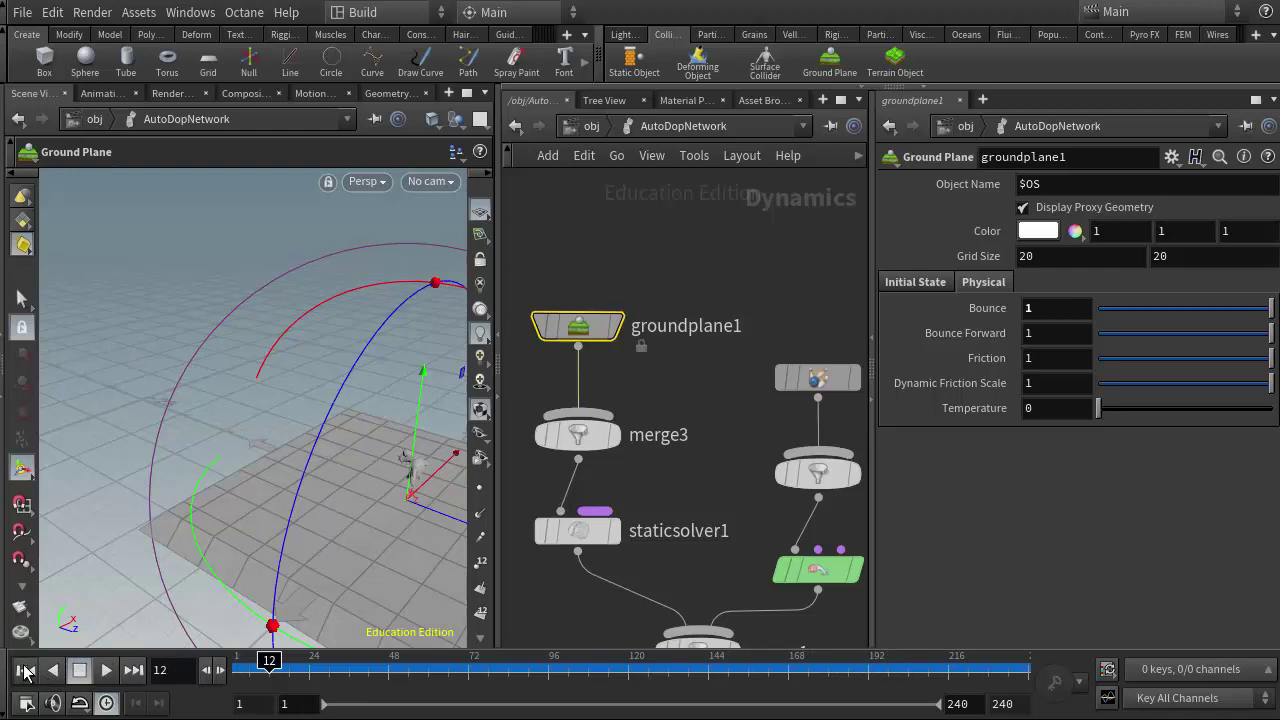
pyautogui.click(25, 670)
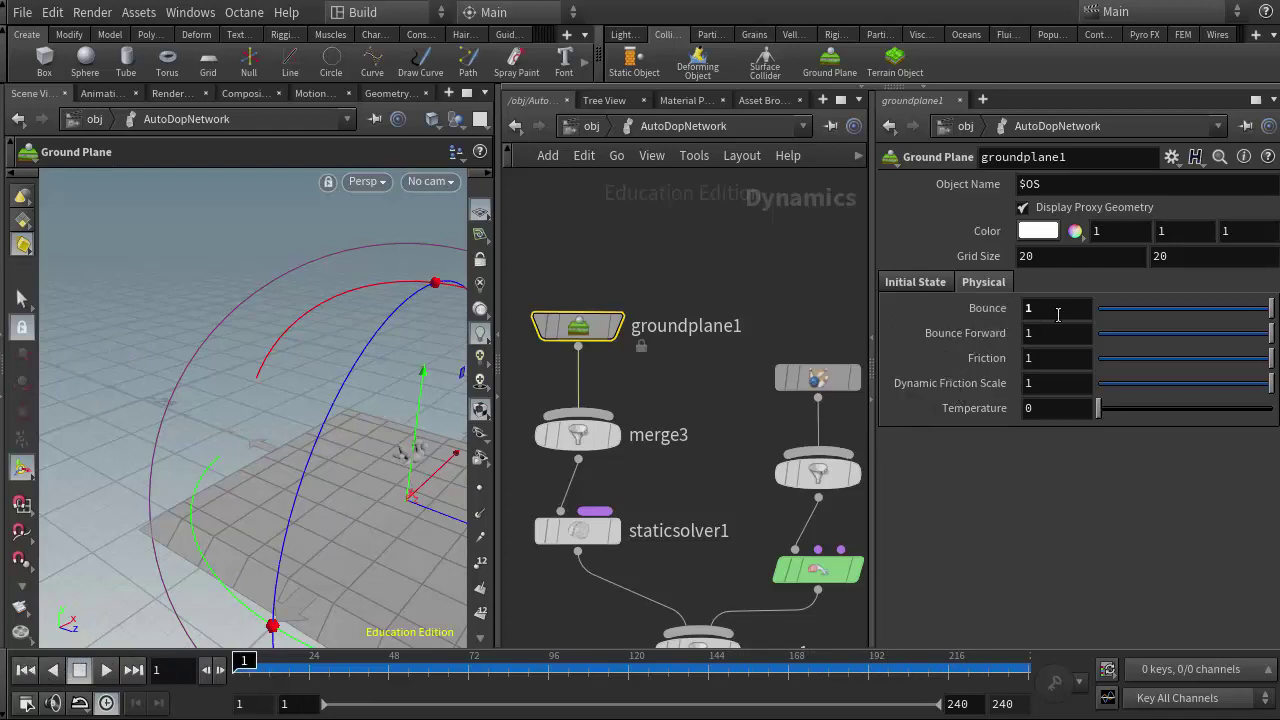
pyautogui.press('Escape')
pyautogui.moveTo(447, 563); pyautogui.dragTo(299, 511)
pyautogui.press('Return')
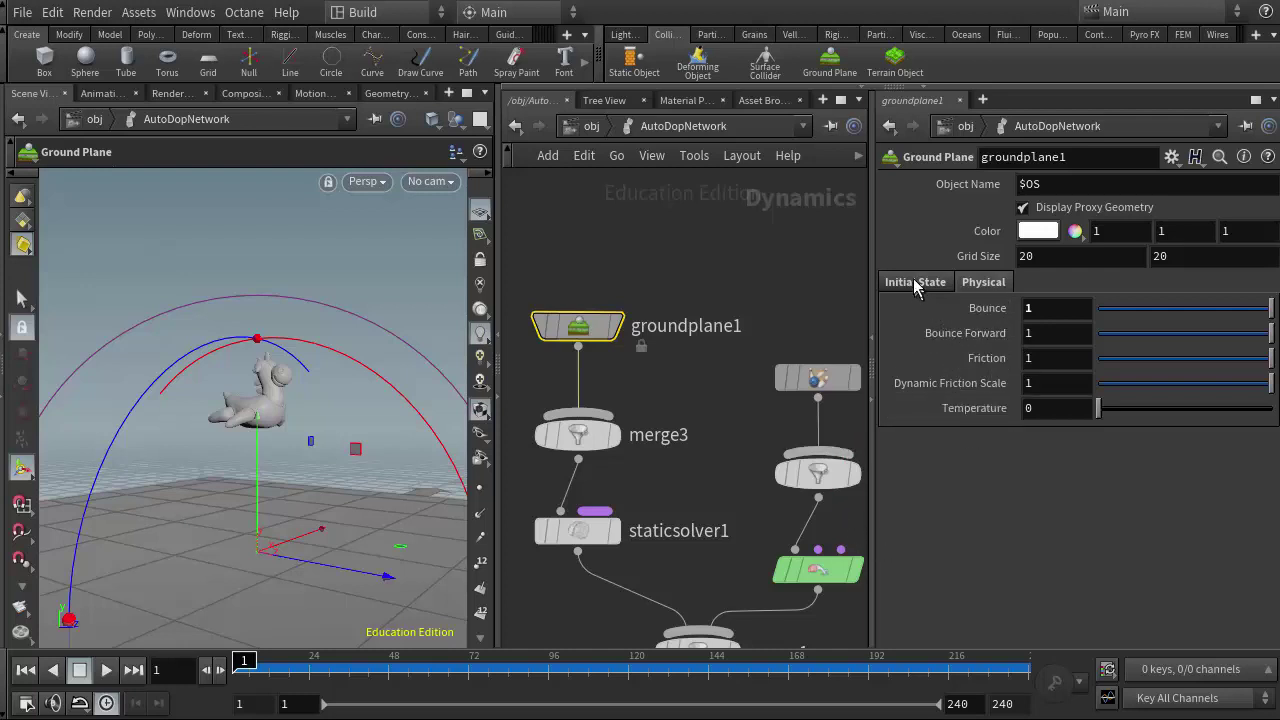
# Select the testgeometry_rubbertoy1 RBD Packed Object node to show Density 1000, Bounce 1, Friction 1.
pyautogui.moveTo(715, 398); pyautogui.dragTo(683, 366, button='middle')
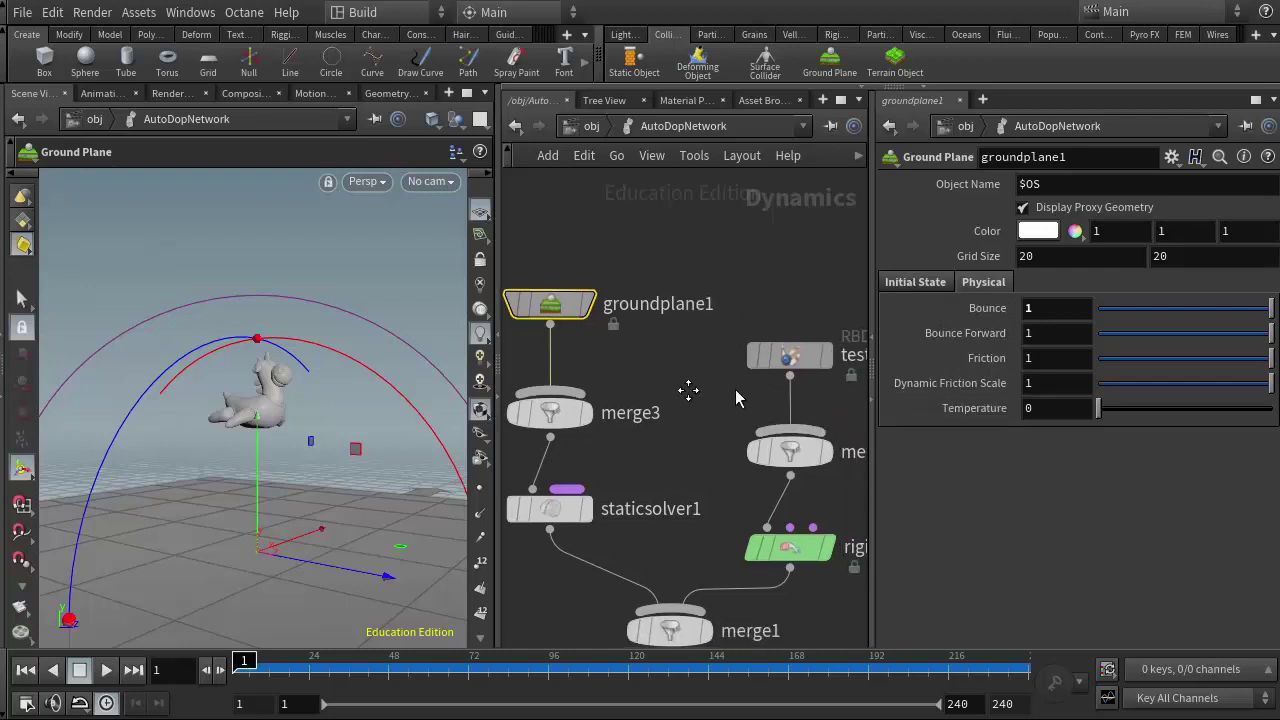
pyautogui.moveTo(766, 391); pyautogui.dragTo(677, 371, button='middle')
pyautogui.click(690, 346)
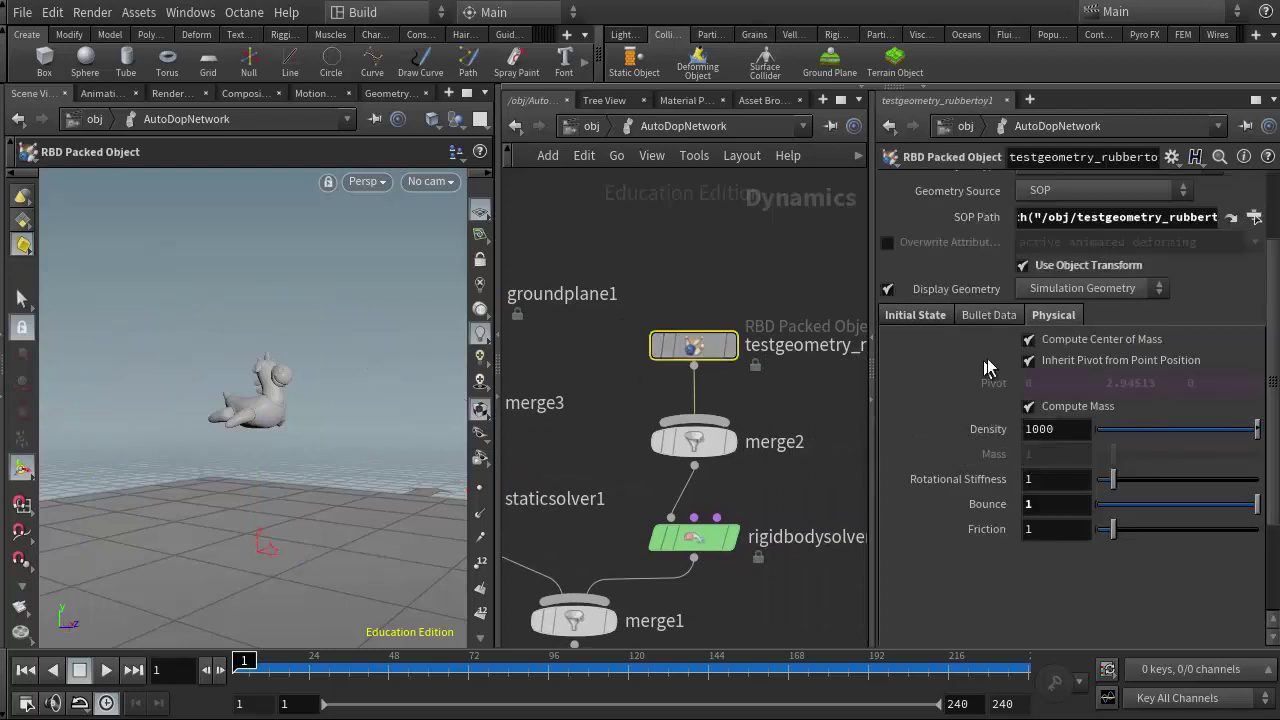
pyautogui.moveTo(706, 356)
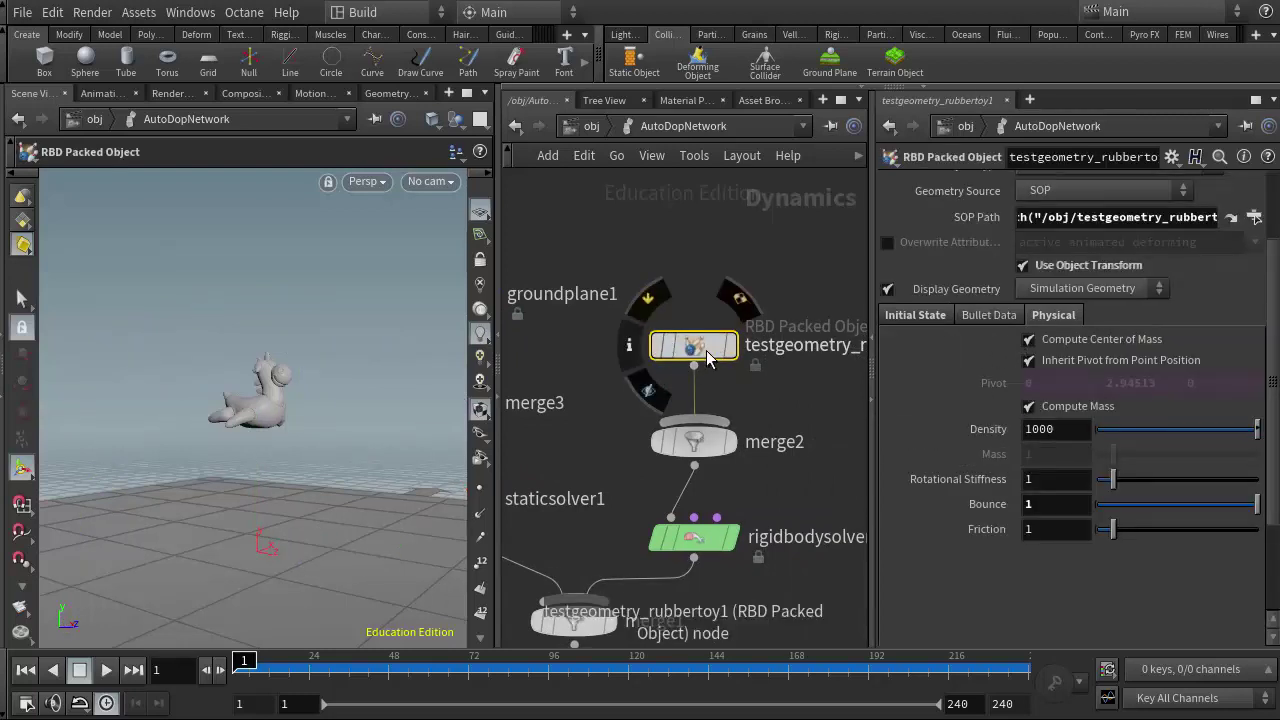
pyautogui.moveTo(586, 394); pyautogui.dragTo(600, 370, button='middle')
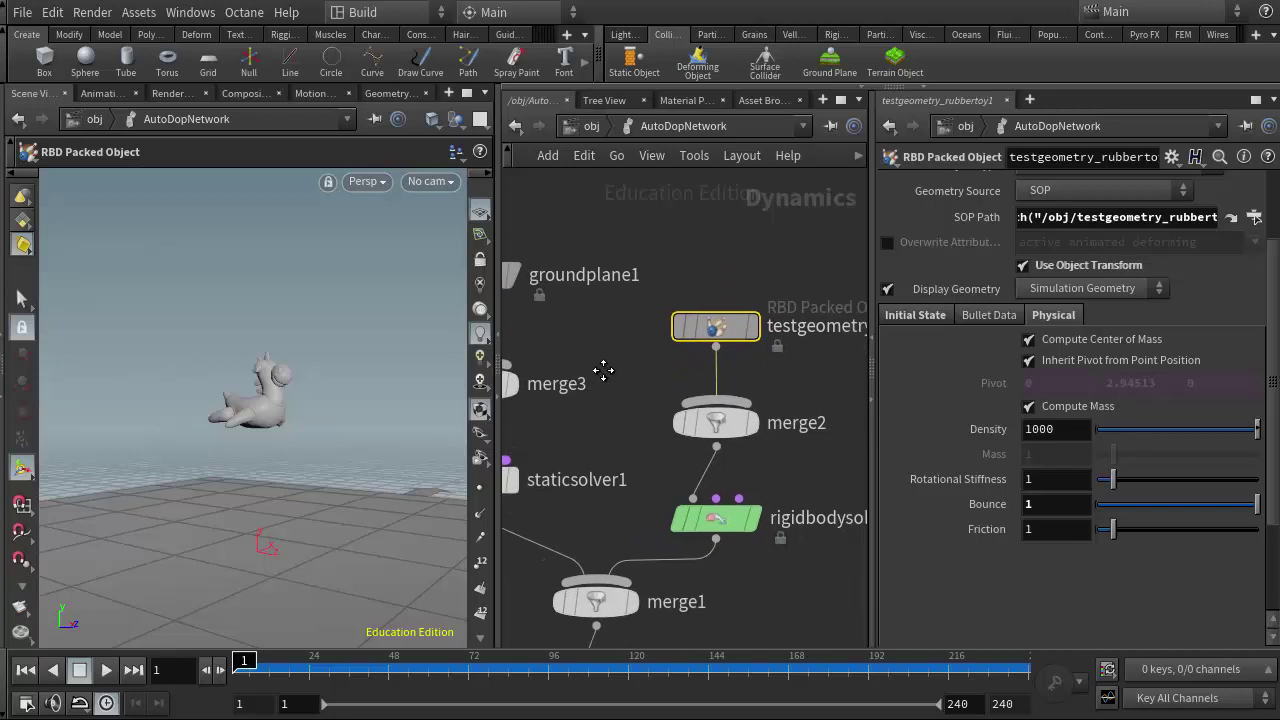